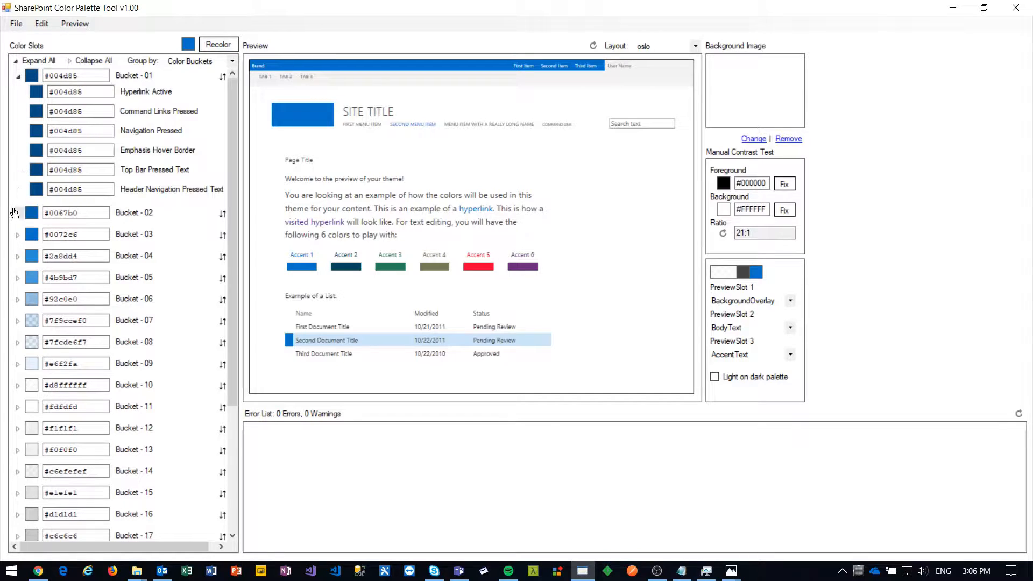
# Inspect the color slots grouped under Bucket 02 and Bucket 03, then collapse Buckets 01 through 03
pyautogui.click(18, 213)
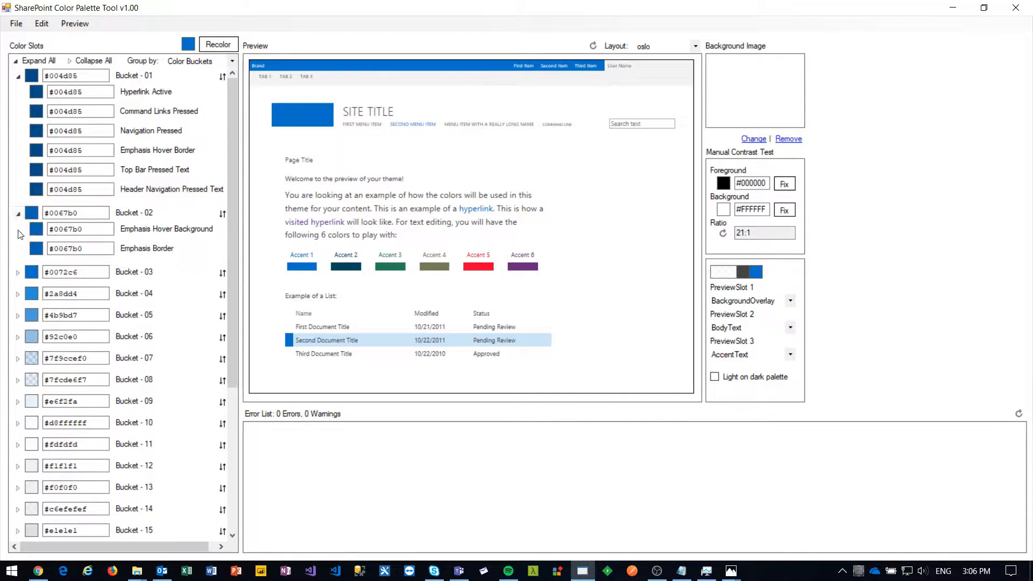
pyautogui.click(18, 273)
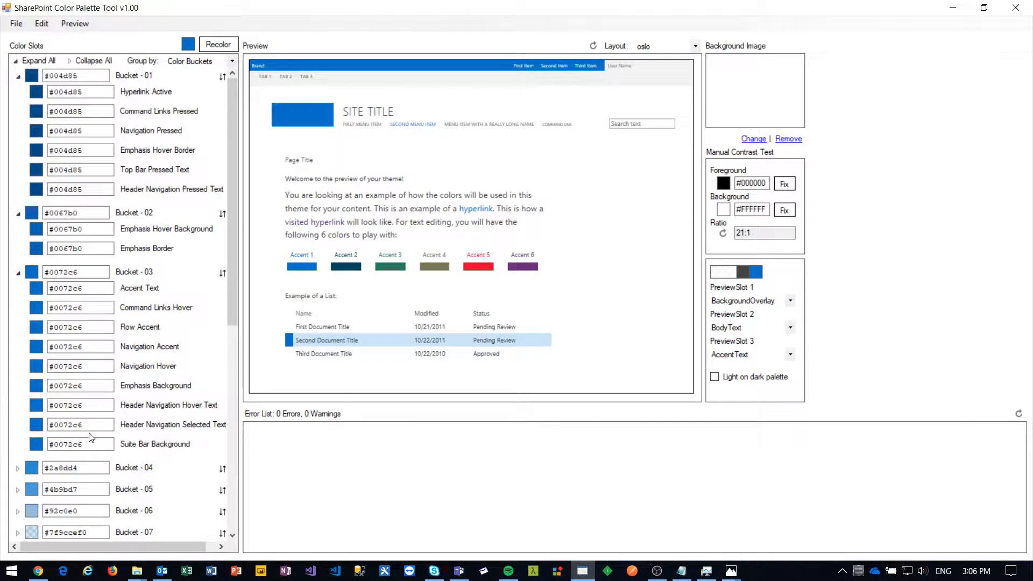
pyautogui.click(18, 272)
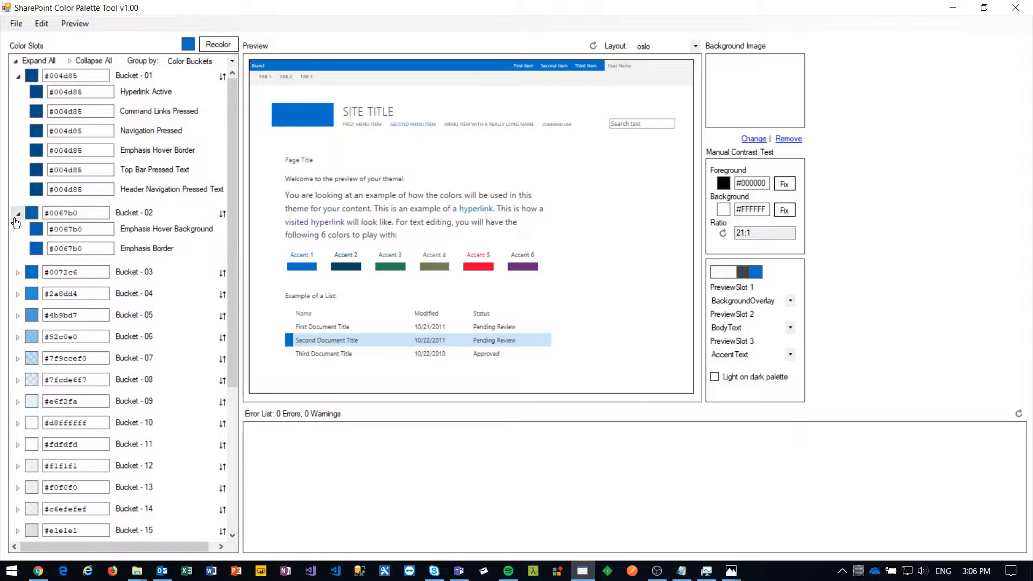
pyautogui.click(17, 215)
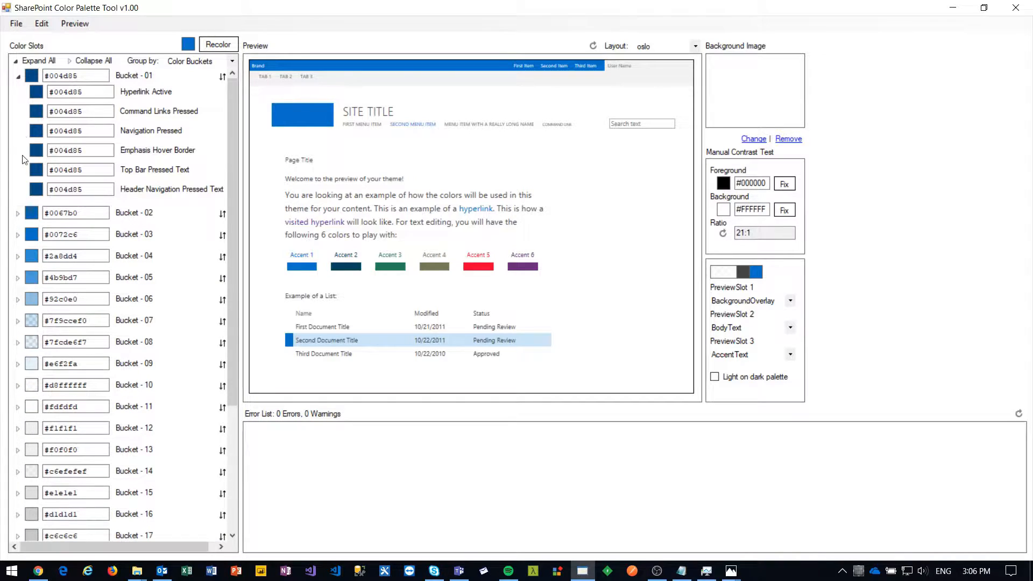
pyautogui.click(17, 76)
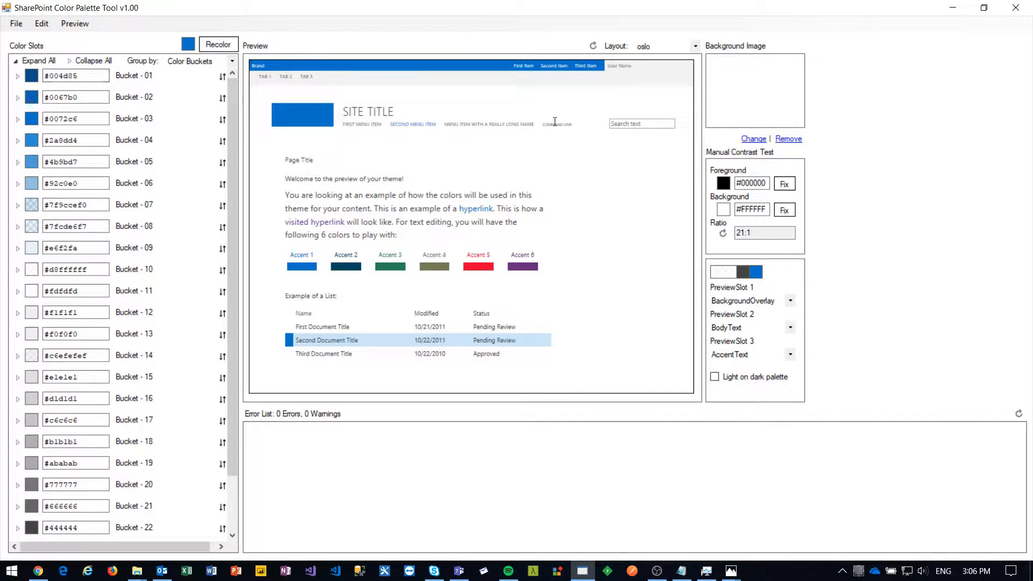
# Review the default palette in the seattle, Z - Contrast Test and Z - UI Preview layouts
pyautogui.click(695, 48)
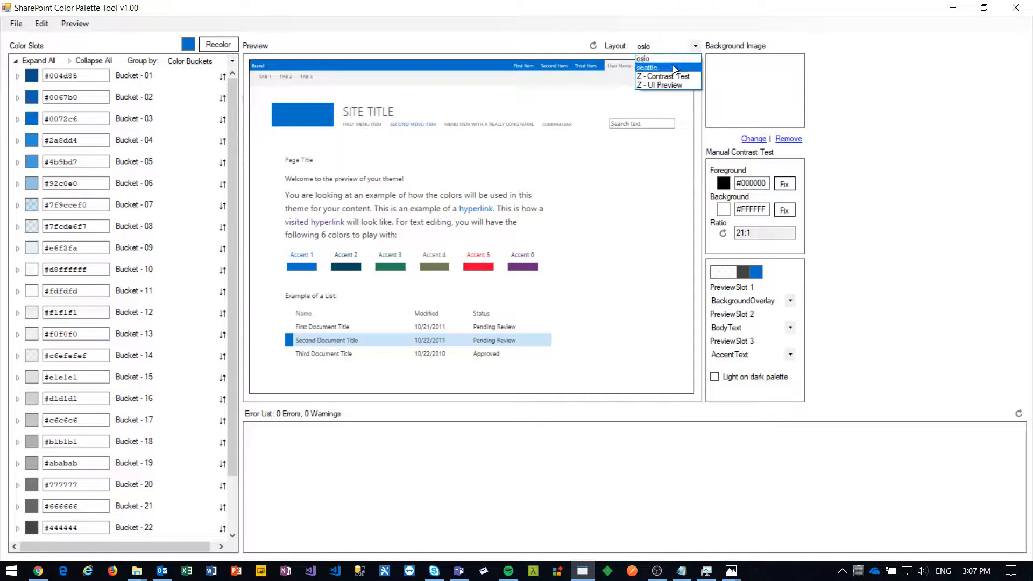
pyautogui.click(674, 68)
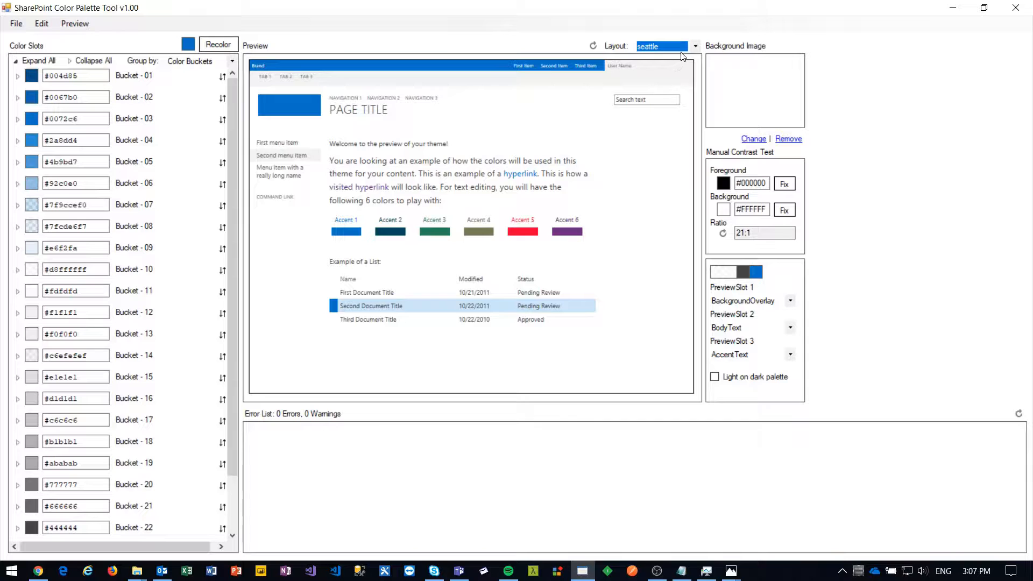
pyautogui.click(681, 50)
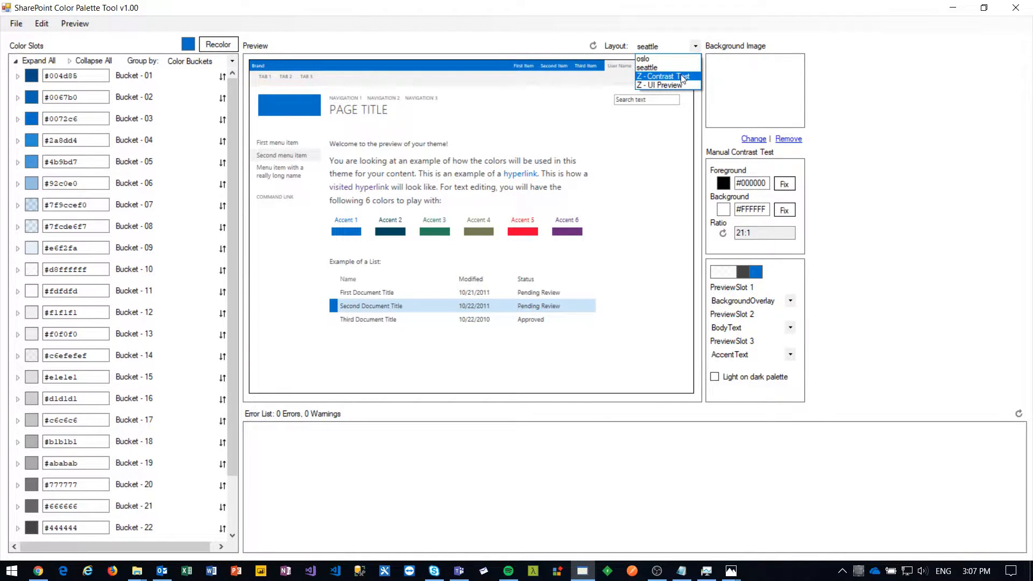
pyautogui.click(682, 77)
pyautogui.moveTo(684, 93); pyautogui.dragTo(701, 62)
pyautogui.click(695, 47)
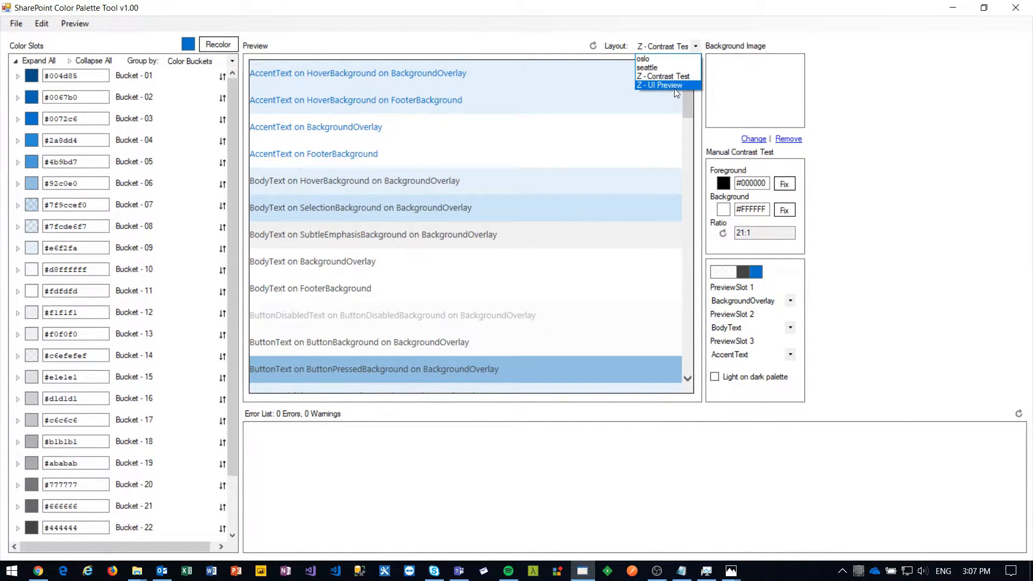
pyautogui.click(673, 88)
pyautogui.moveTo(686, 90)
pyautogui.mouseDown()
pyautogui.moveTo(694, 322)
pyautogui.moveTo(693, 97)
pyautogui.mouseUp()
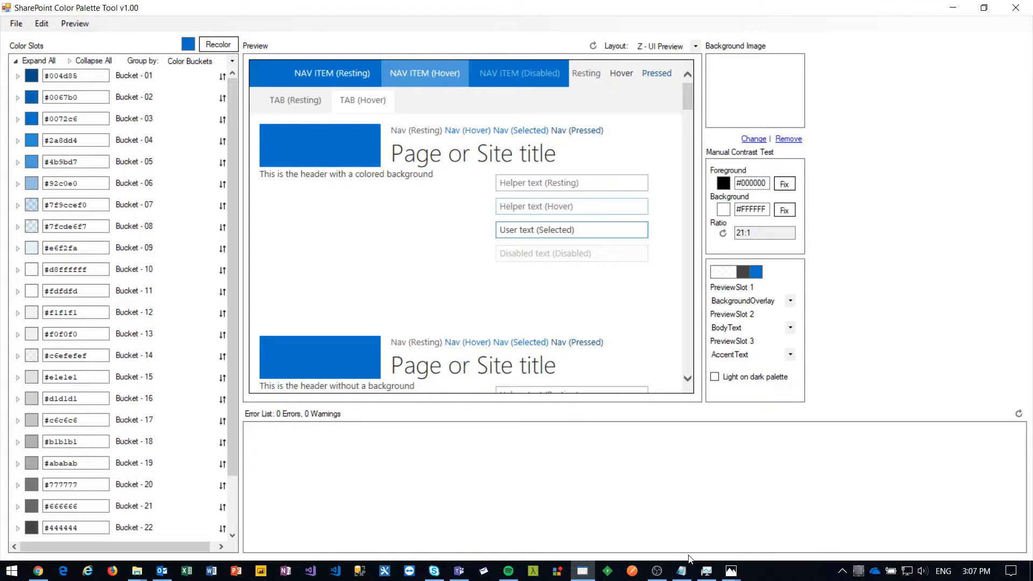
# Switch to Photos to view the 12th Floor Pizza logo and the PrimaryColors image, then minimize the picture windows
pyautogui.moveTo(730, 570)
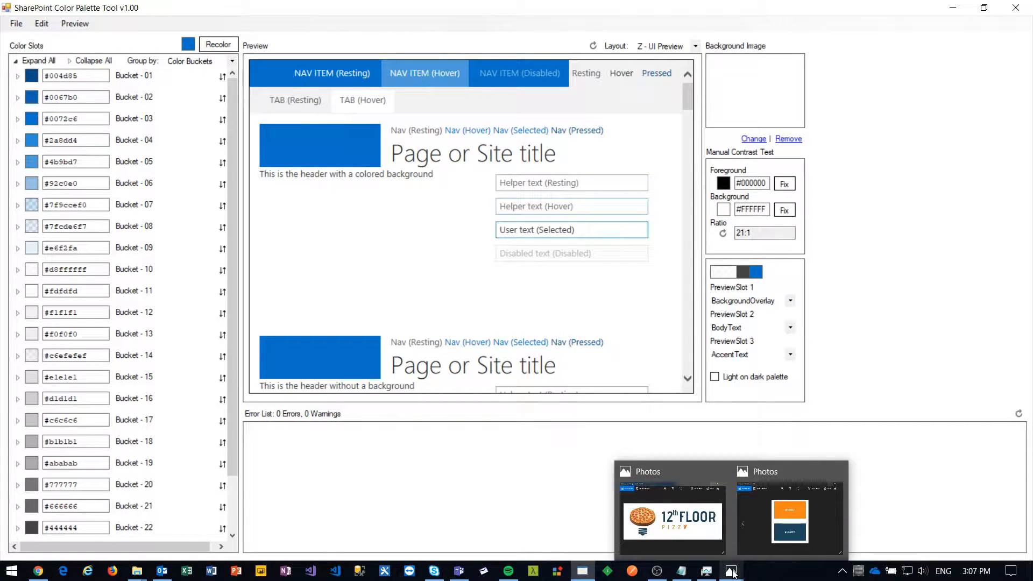
pyautogui.click(713, 548)
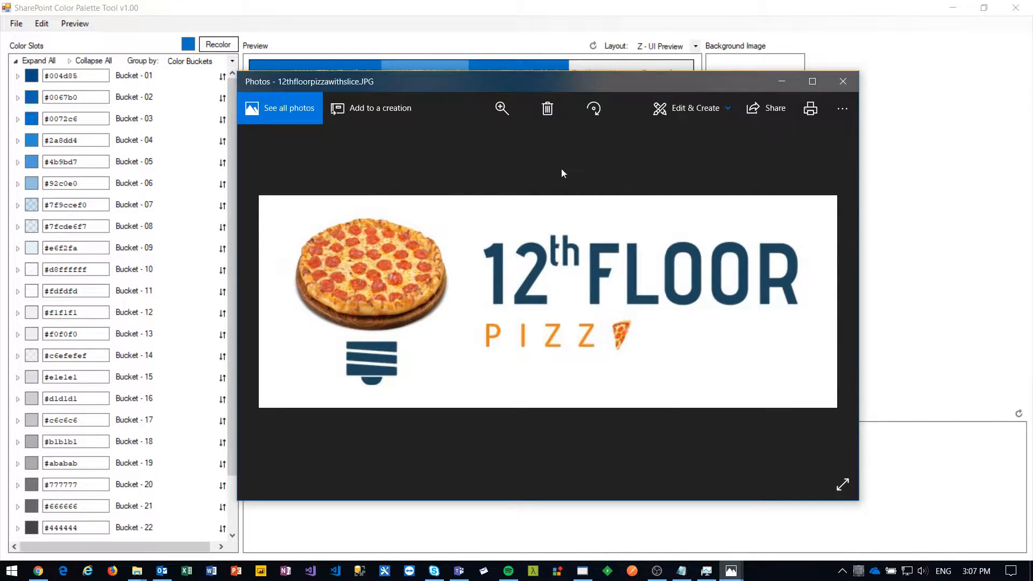
pyautogui.moveTo(734, 572)
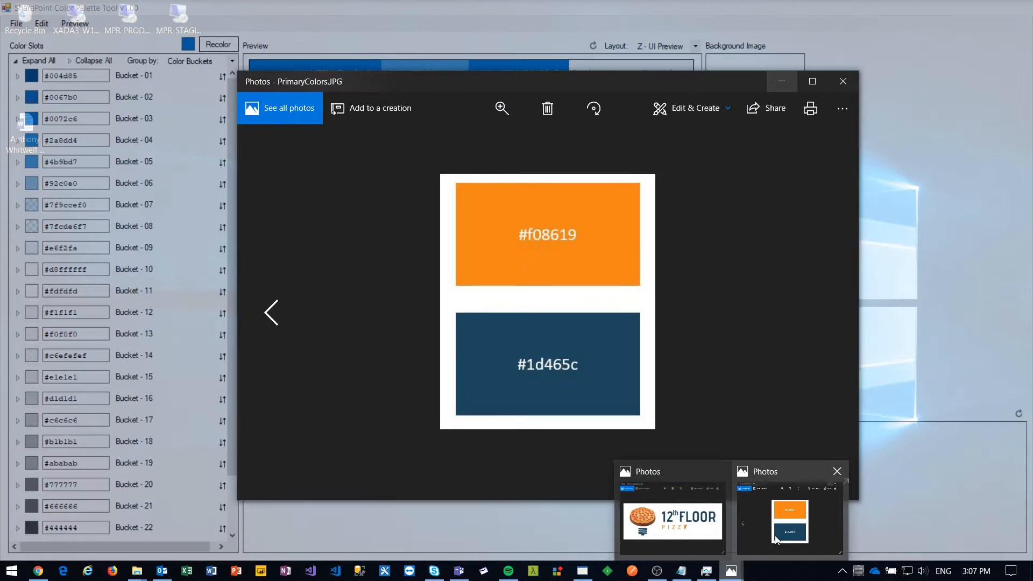
pyautogui.click(774, 535)
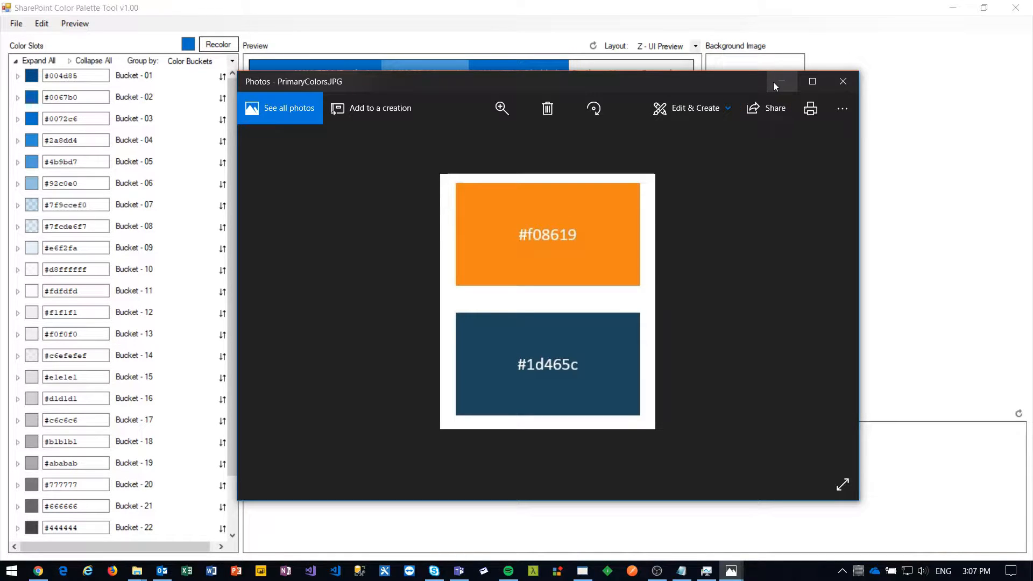
pyautogui.moveTo(632, 85); pyautogui.dragTo(534, 0)
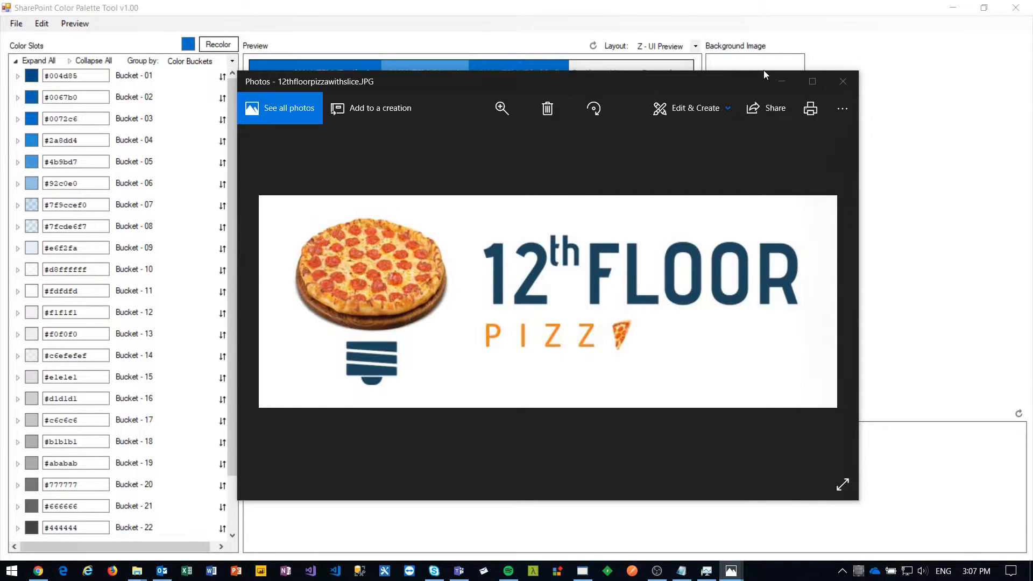
pyautogui.click(780, 81)
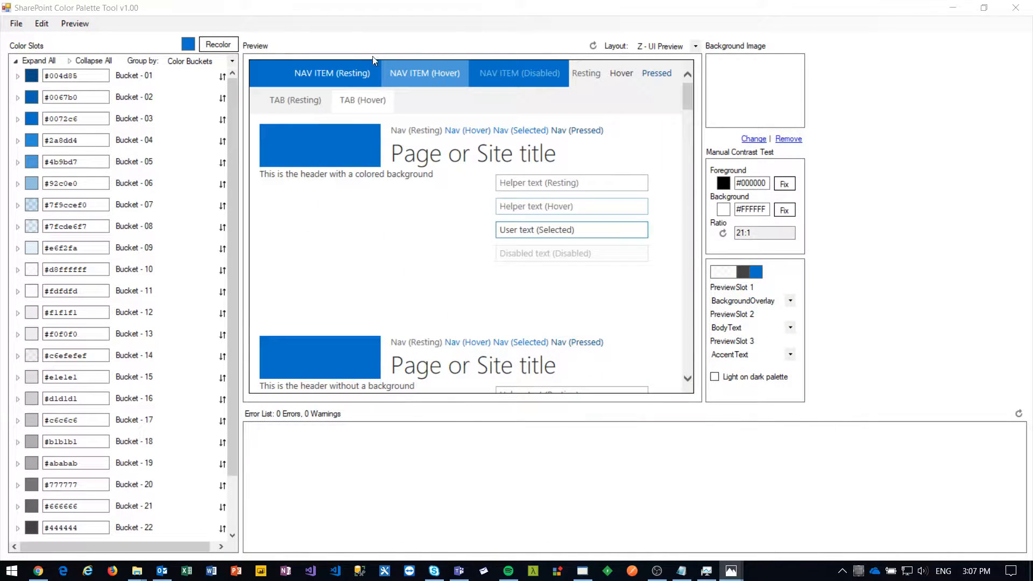
# Expand Bucket 03 and set its color to #1d465c for all of its slots
pyautogui.click(18, 119)
pyautogui.click(84, 120)
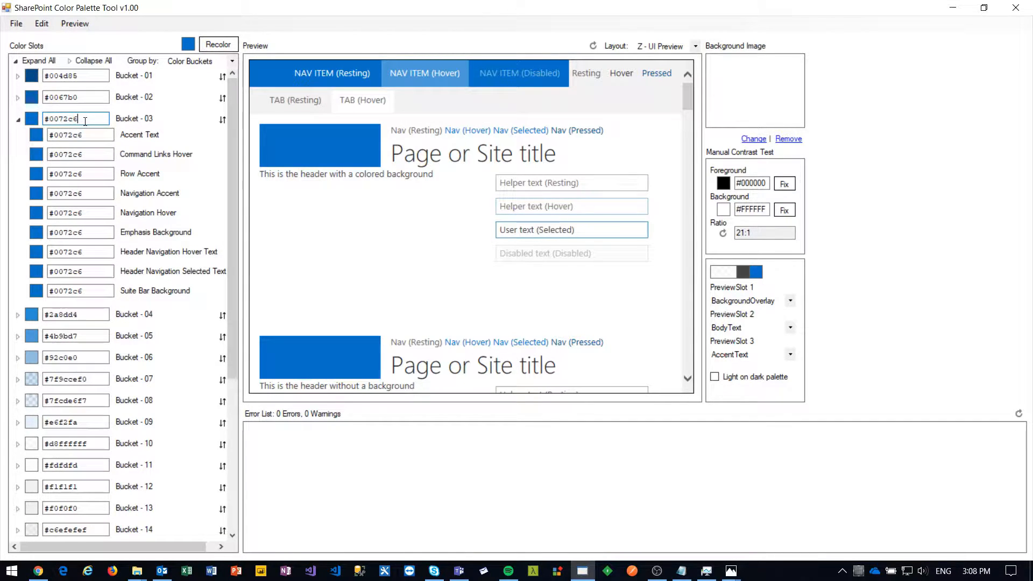
pyautogui.moveTo(83, 121); pyautogui.dragTo(50, 120)
pyautogui.press('BackSpace')
pyautogui.write('1d465c')
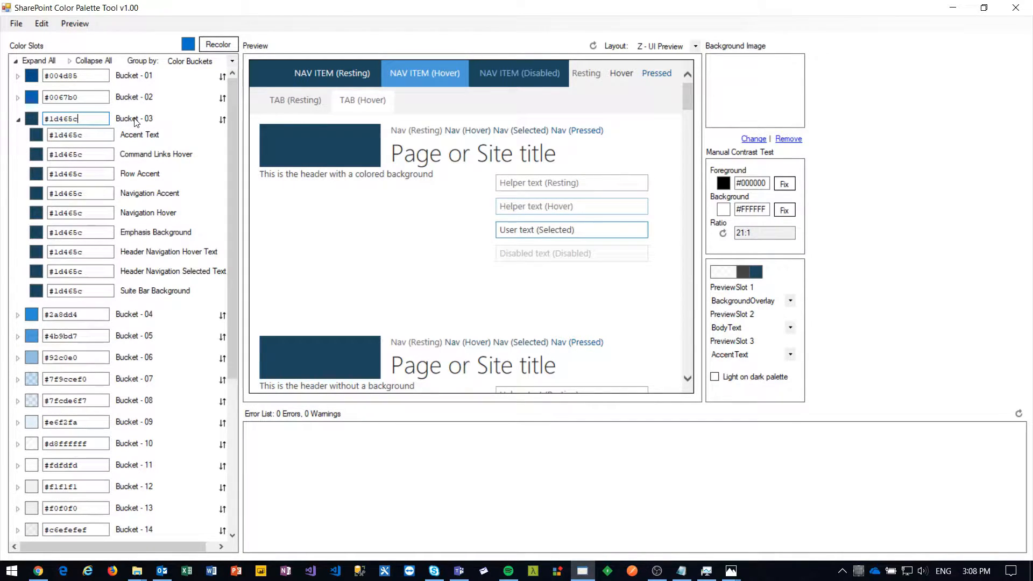
# With the preview layout set to oslo, change only the Row Accent slot of Bucket 03 to #f08619 and collapse the bucket
pyautogui.click(81, 174)
pyautogui.moveTo(81, 174); pyautogui.dragTo(60, 174)
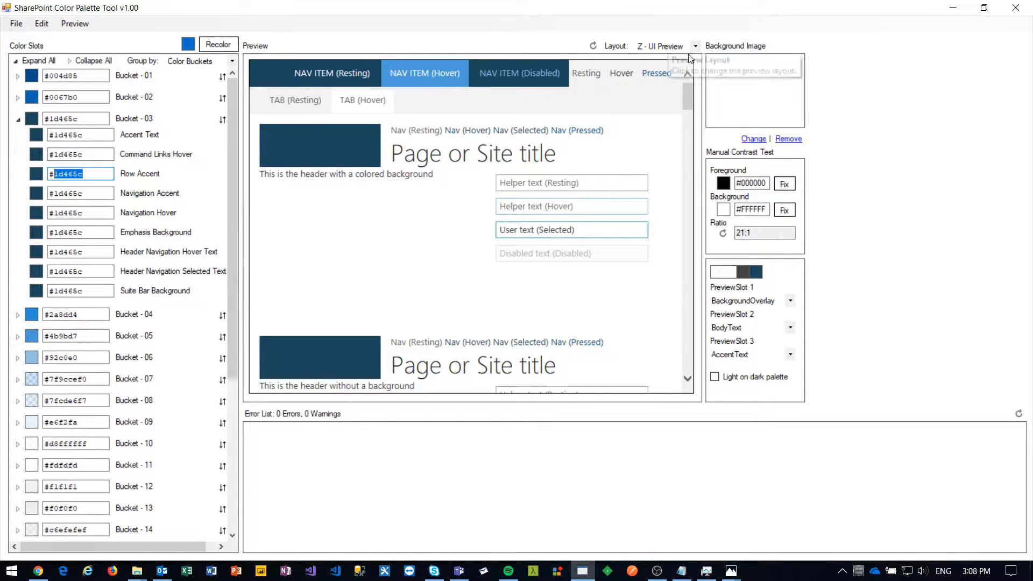
pyautogui.click(671, 48)
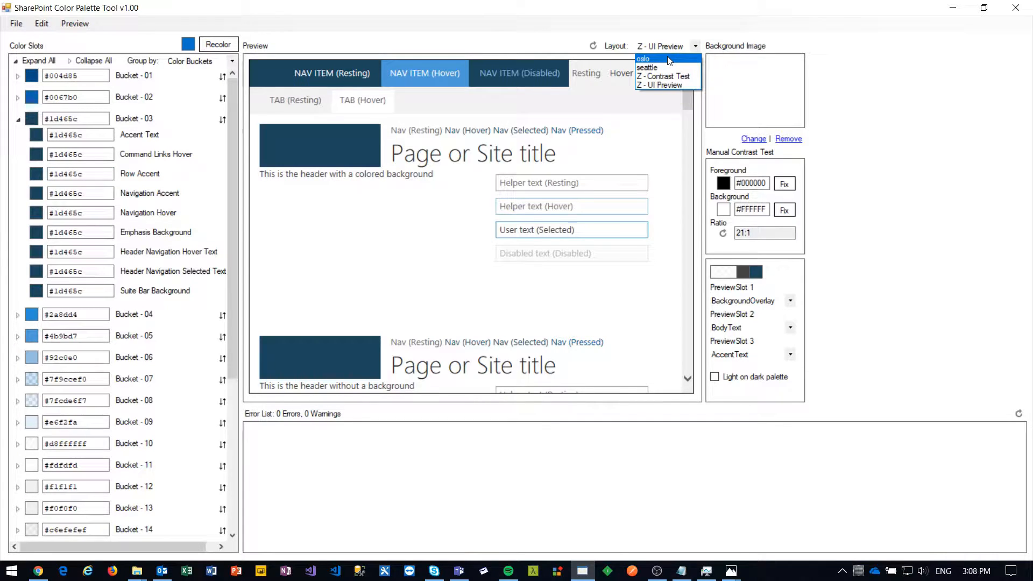
pyautogui.click(670, 60)
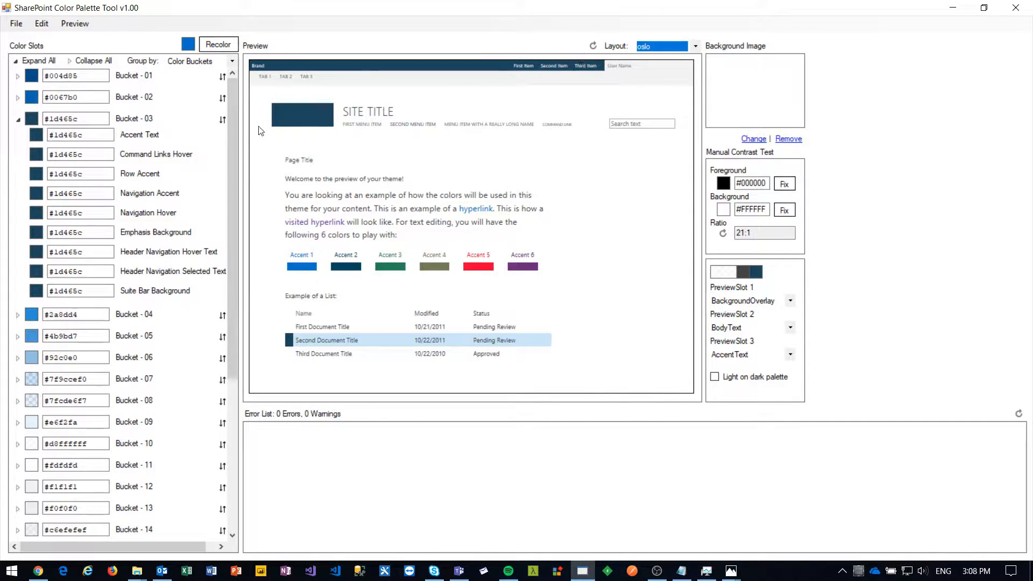
pyautogui.doubleClick(58, 174)
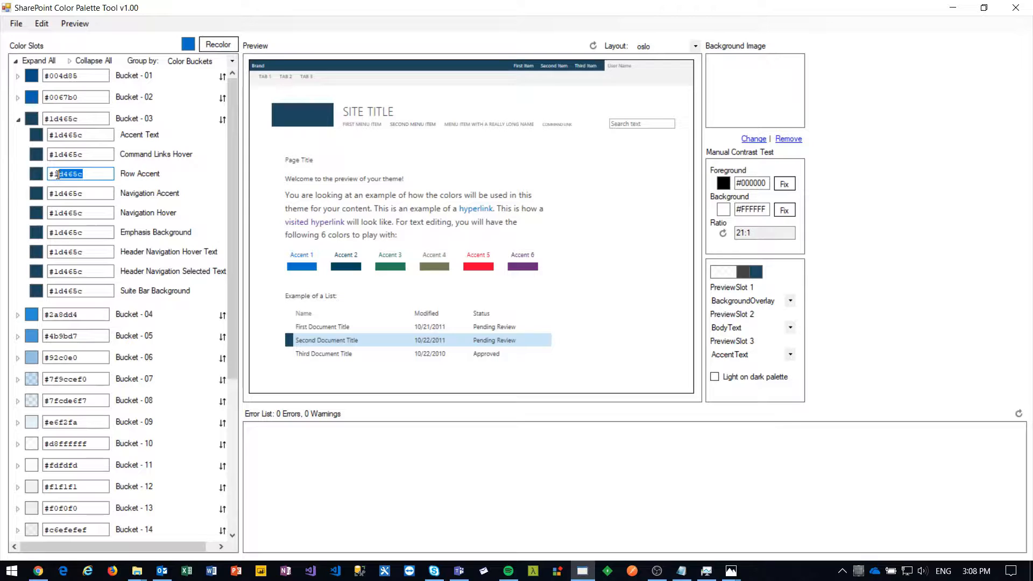
pyautogui.press('BackSpace')
pyautogui.write('f08619')
pyautogui.click(17, 120)
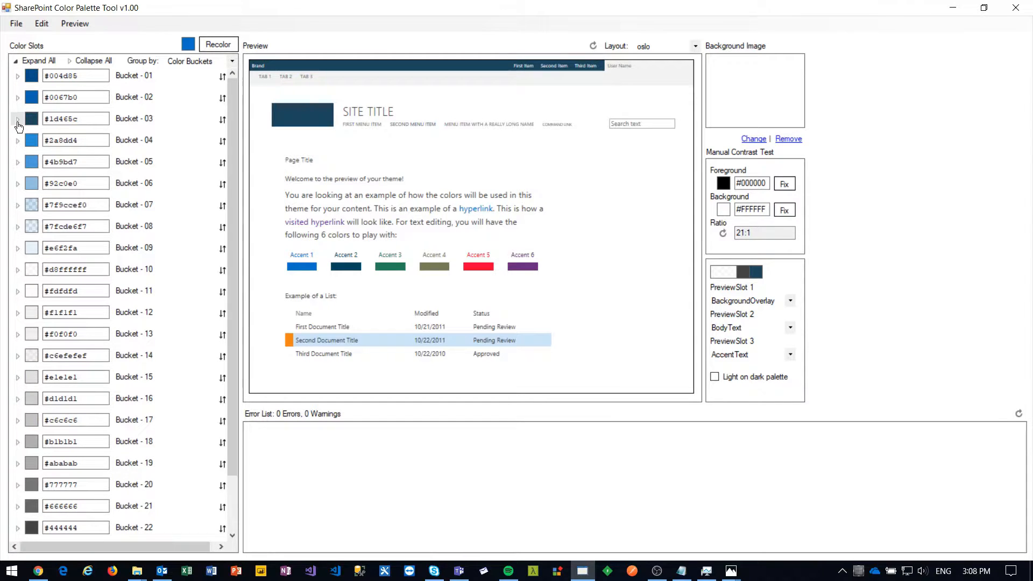
# Set the Bucket 07 color used for Selection Background to #7ff08619, keeping the 7f transparency prefix, and collapse the bucket
pyautogui.click(18, 206)
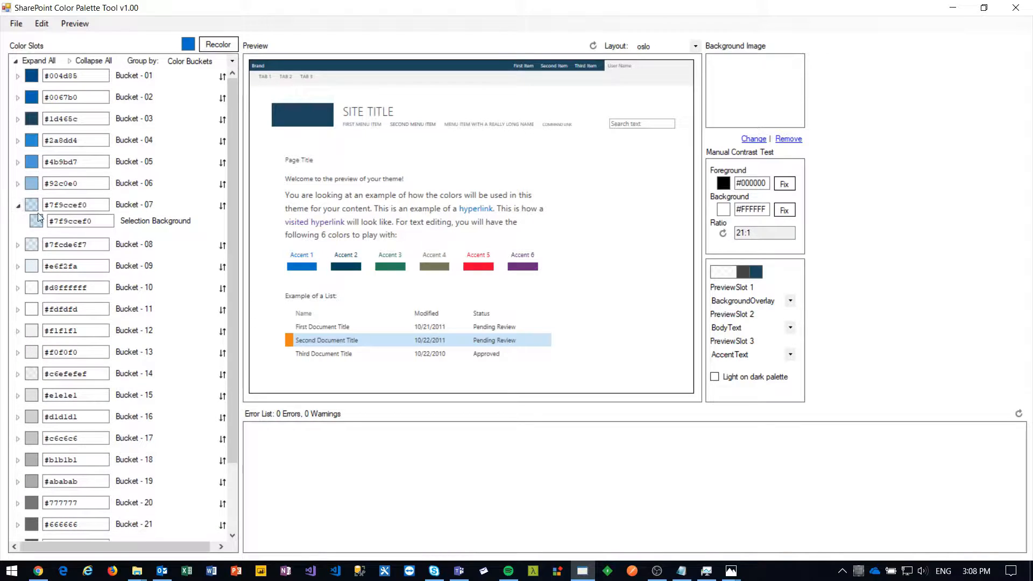
pyautogui.moveTo(93, 206); pyautogui.dragTo(63, 206)
pyautogui.press('BackSpace')
pyautogui.press('BackSpace')
pyautogui.moveTo(73, 206); pyautogui.dragTo(39, 204)
pyautogui.click(64, 206)
pyautogui.write('f08619')
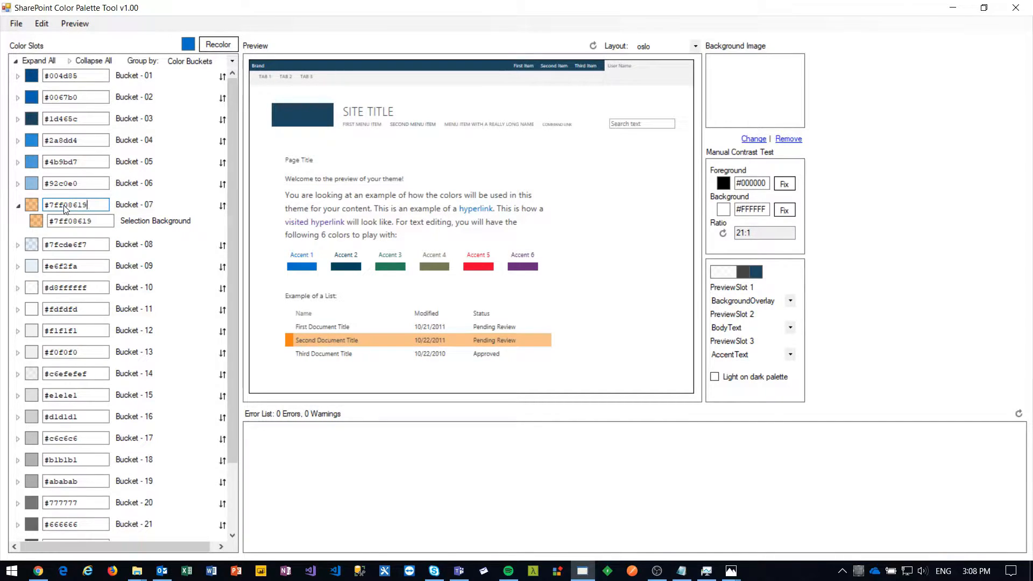
pyautogui.click(19, 205)
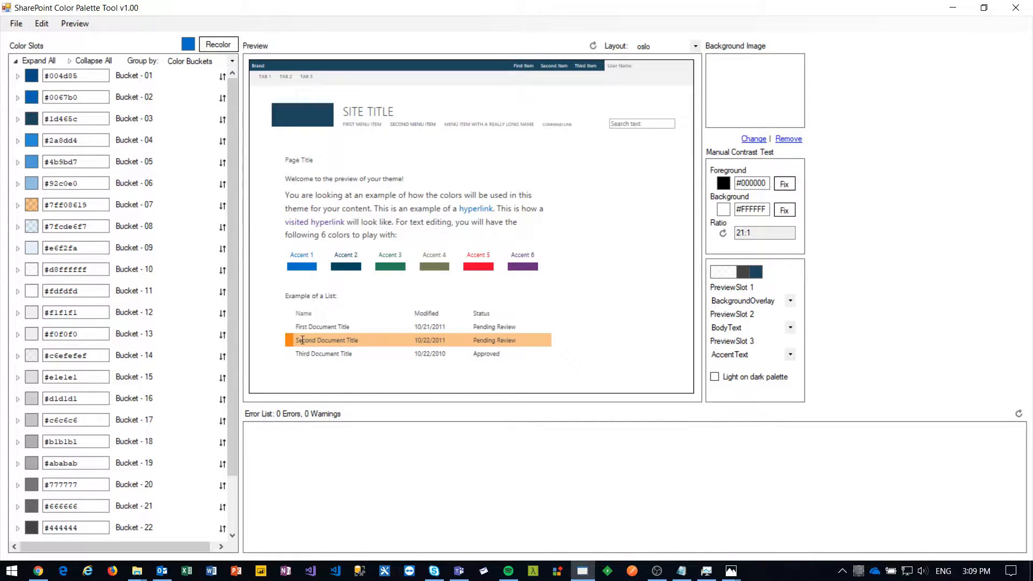
# Check the recolored palette in the seattle, Z - Contrast Test and Z - UI Preview layouts, then return to oslo
pyautogui.click(669, 47)
pyautogui.click(667, 66)
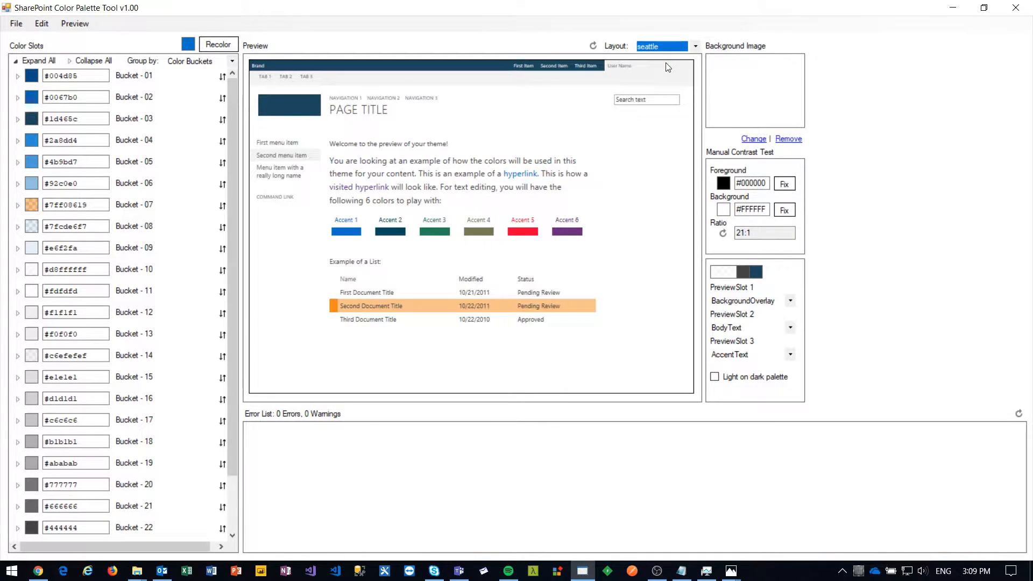
pyautogui.click(672, 49)
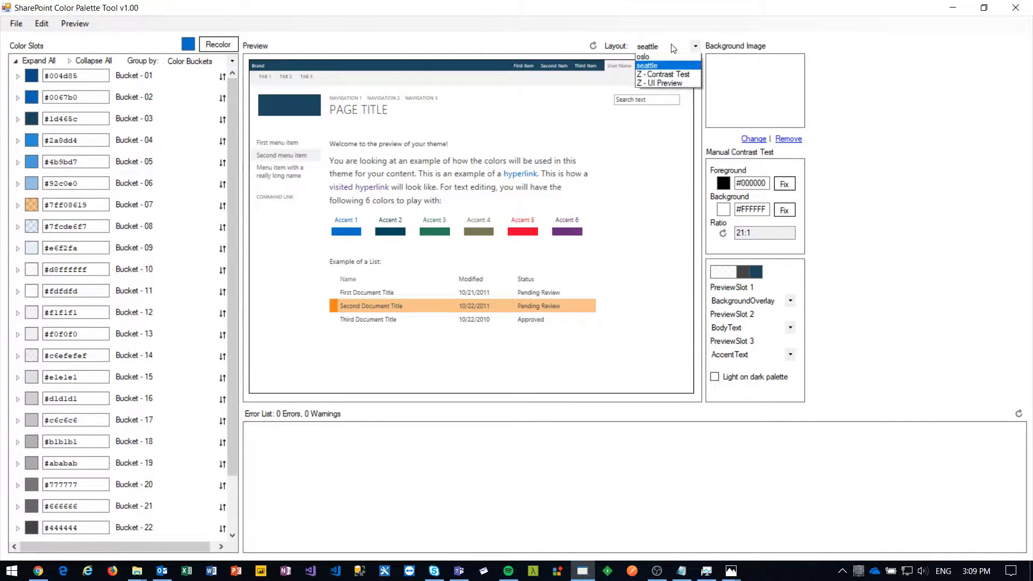
pyautogui.click(669, 81)
pyautogui.moveTo(686, 94)
pyautogui.mouseDown()
pyautogui.moveTo(694, 301)
pyautogui.moveTo(689, 83)
pyautogui.mouseUp()
pyautogui.click(686, 47)
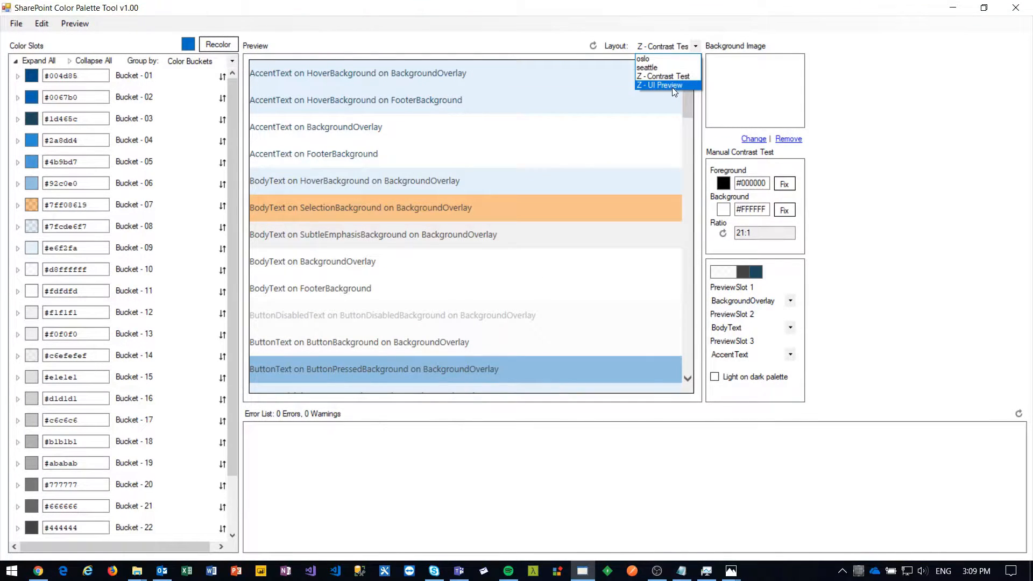
pyautogui.click(677, 86)
pyautogui.moveTo(684, 88)
pyautogui.mouseDown()
pyautogui.moveTo(696, 111)
pyautogui.moveTo(697, 317)
pyautogui.moveTo(697, 86)
pyautogui.mouseUp()
pyautogui.click(684, 49)
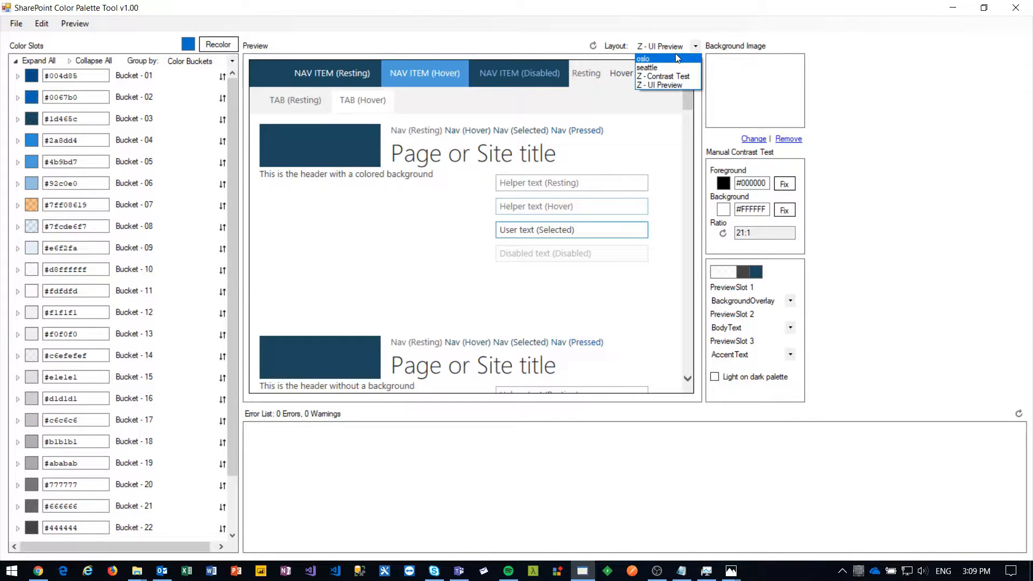
pyautogui.click(671, 59)
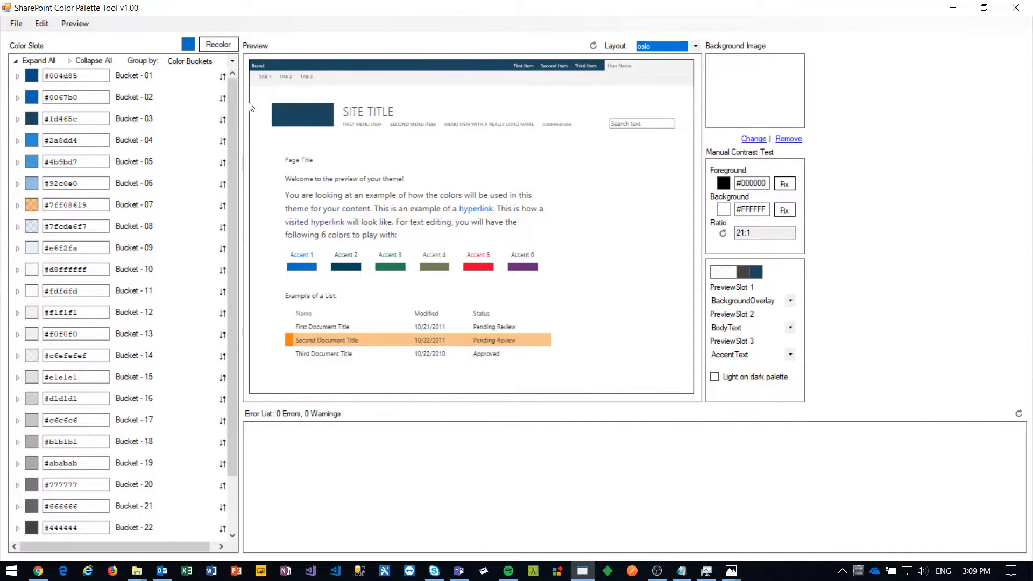
# Set the Bucket 08 color used for the hover backgrounds to #7ff08619, keeping the 7f prefix, and collapse the bucket
pyautogui.click(19, 228)
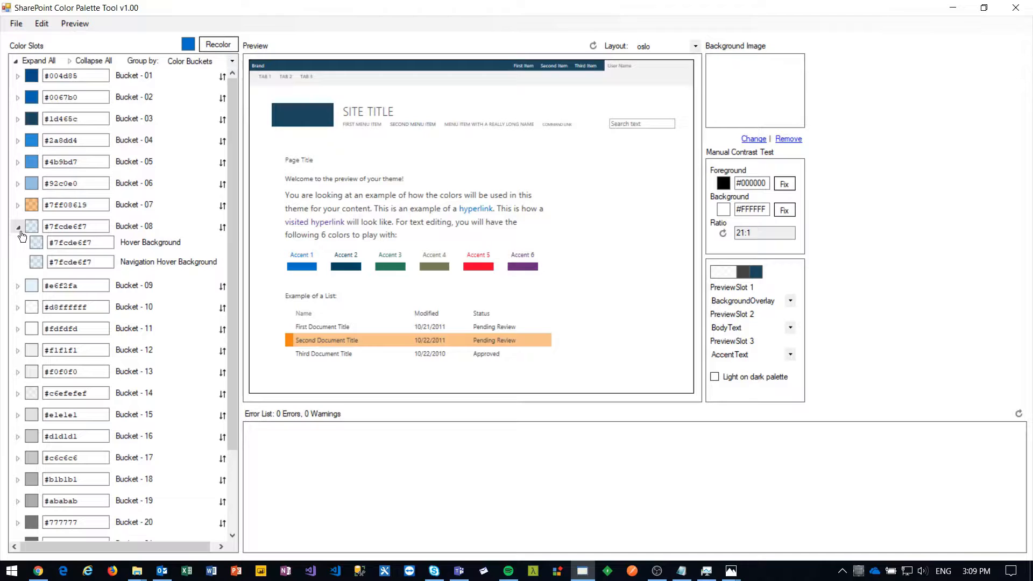
pyautogui.moveTo(89, 226); pyautogui.dragTo(64, 226)
pyautogui.press('BackSpace')
pyautogui.write('f08619')
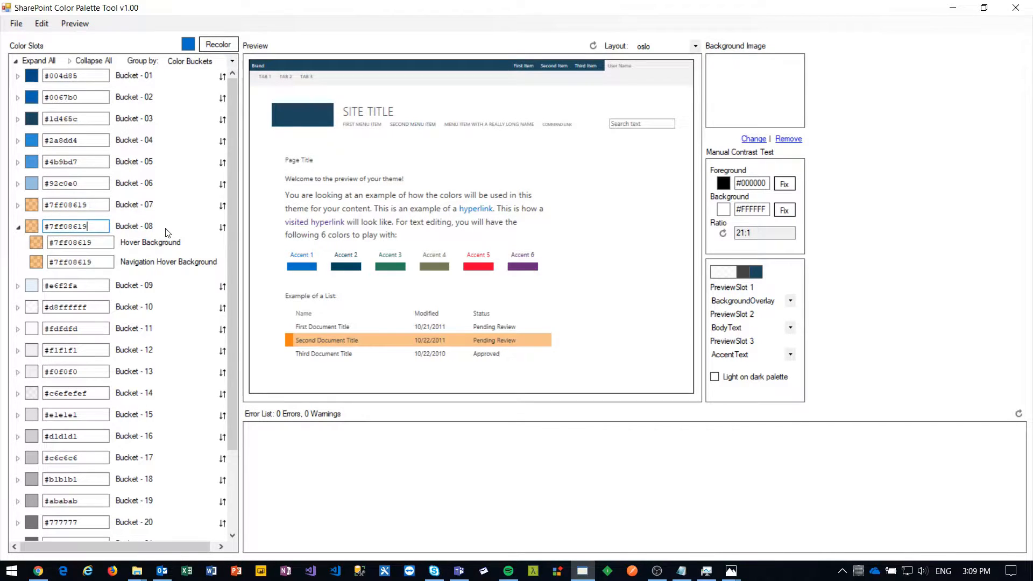
pyautogui.click(18, 227)
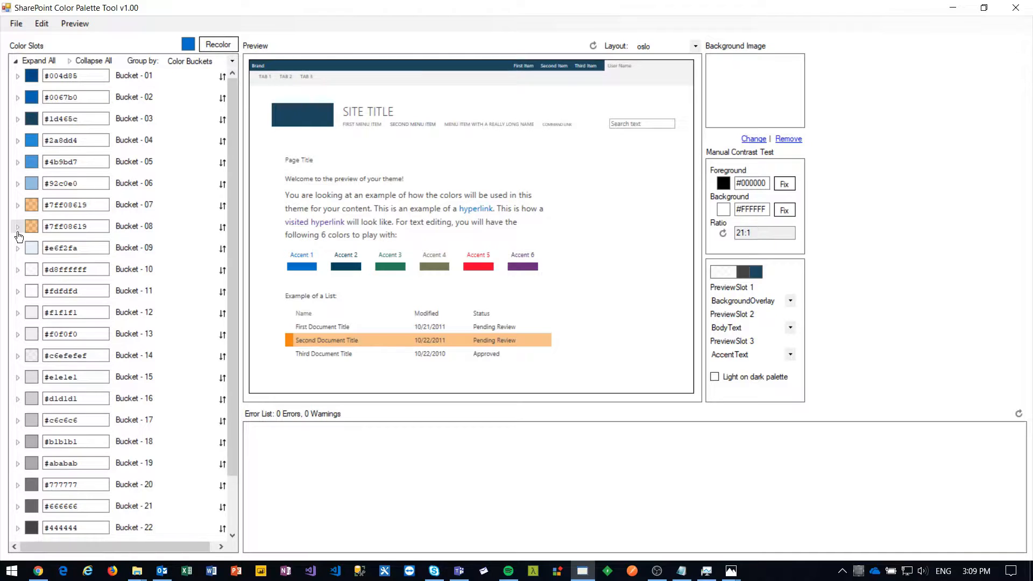
# In the seattle preview layout, set only Bucket 14's Navigation Selected Background to #c6f08619, keeping the c6 prefix, and collapse the bucket
pyautogui.click(653, 51)
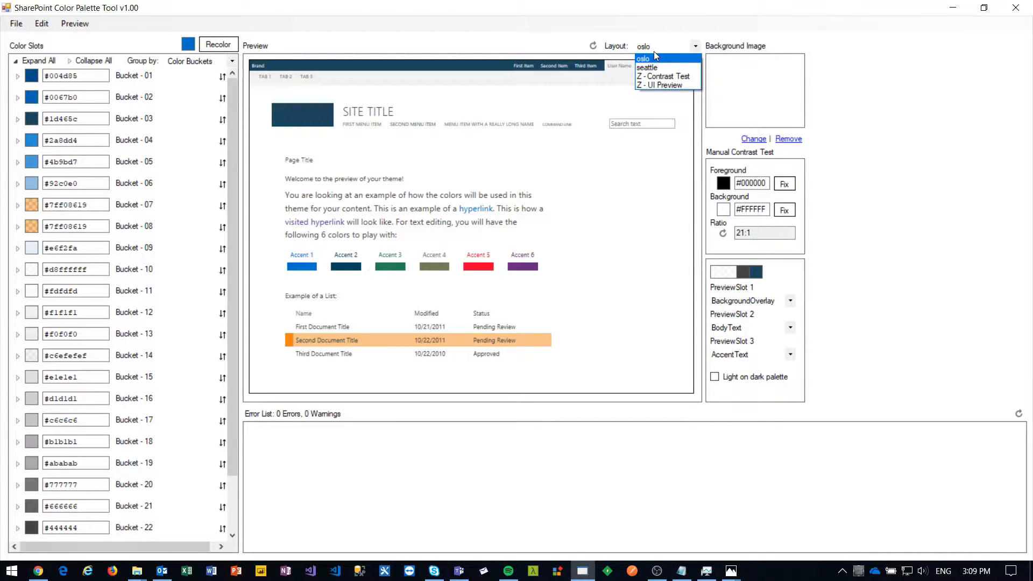
pyautogui.click(651, 67)
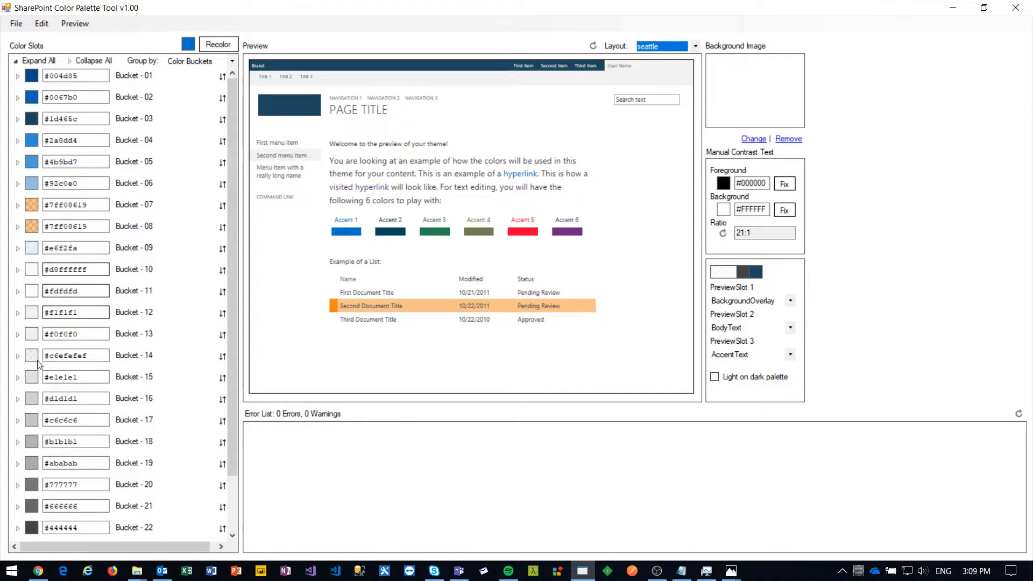
pyautogui.click(18, 356)
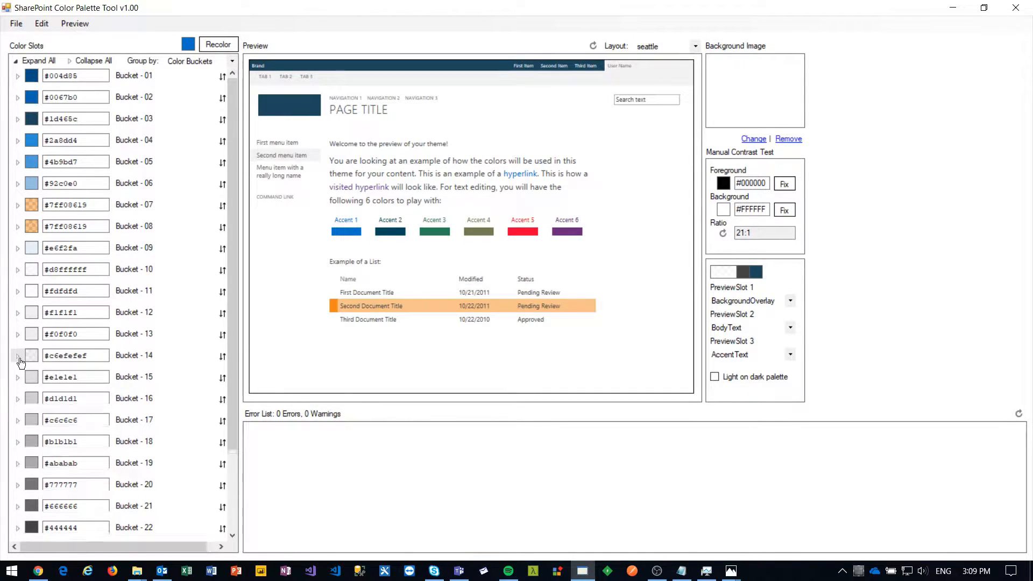
pyautogui.moveTo(92, 371); pyautogui.dragTo(73, 370)
pyautogui.press('BackSpace')
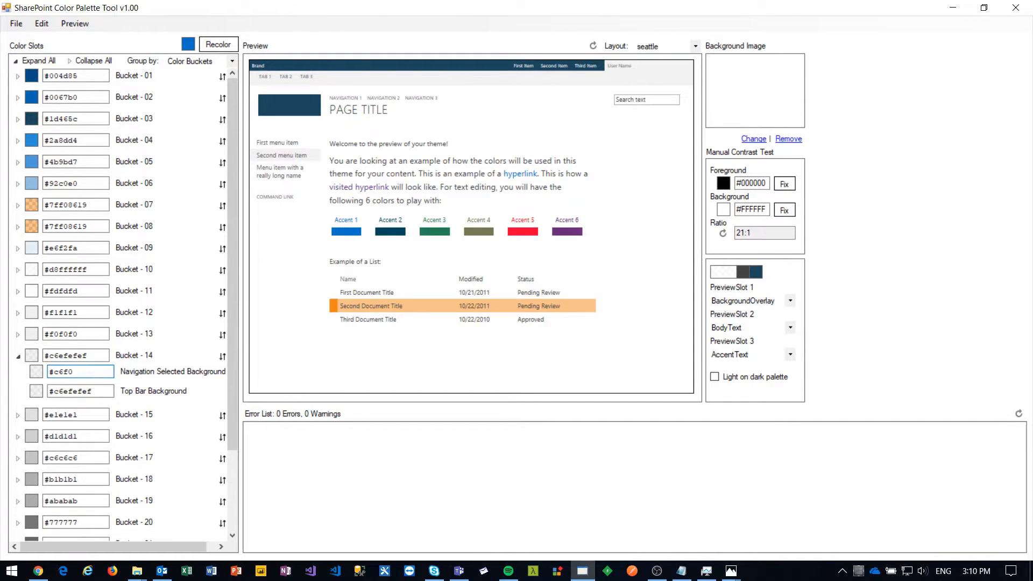
pyautogui.write('f08619')
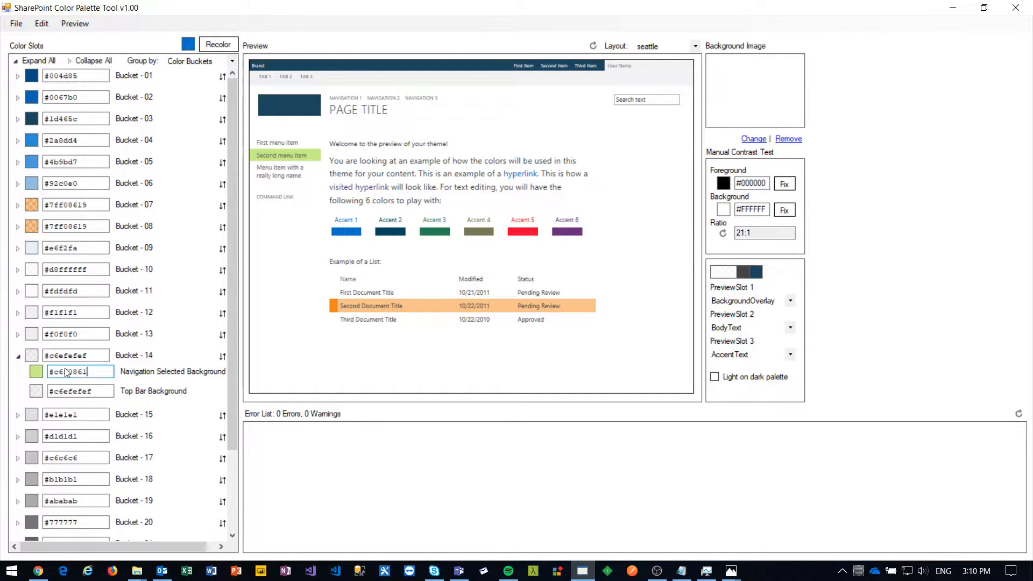
pyautogui.click(19, 357)
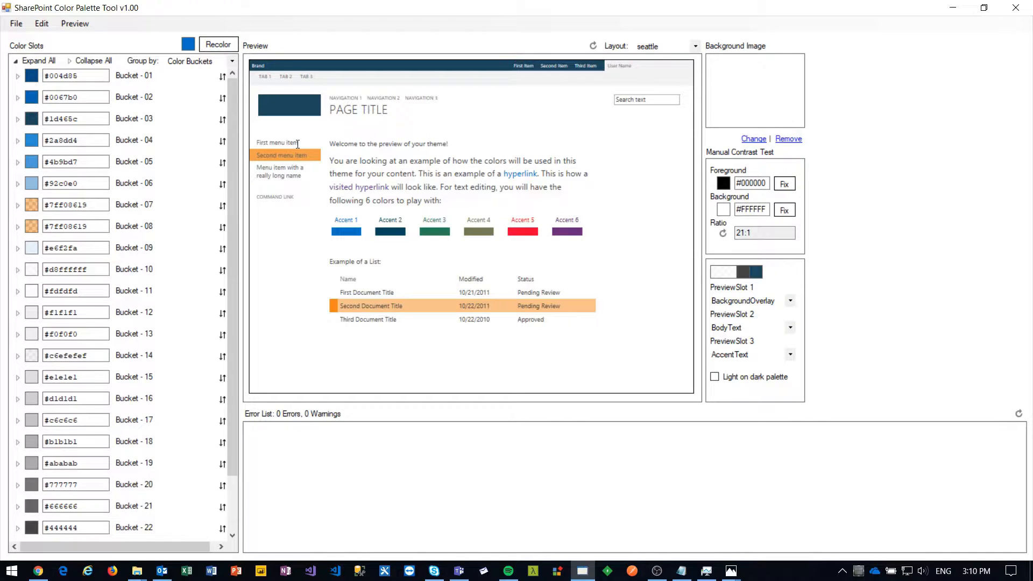
# Save the palette as customTheme.spcolor in the DEMO folder under Downloads and dismiss the export message
pyautogui.click(8, 26)
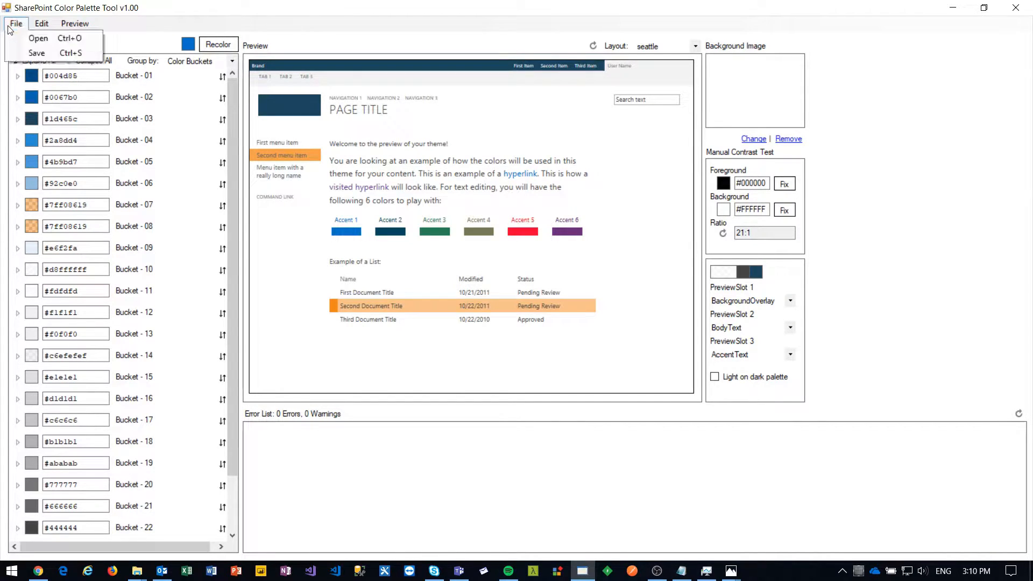
pyautogui.click(50, 53)
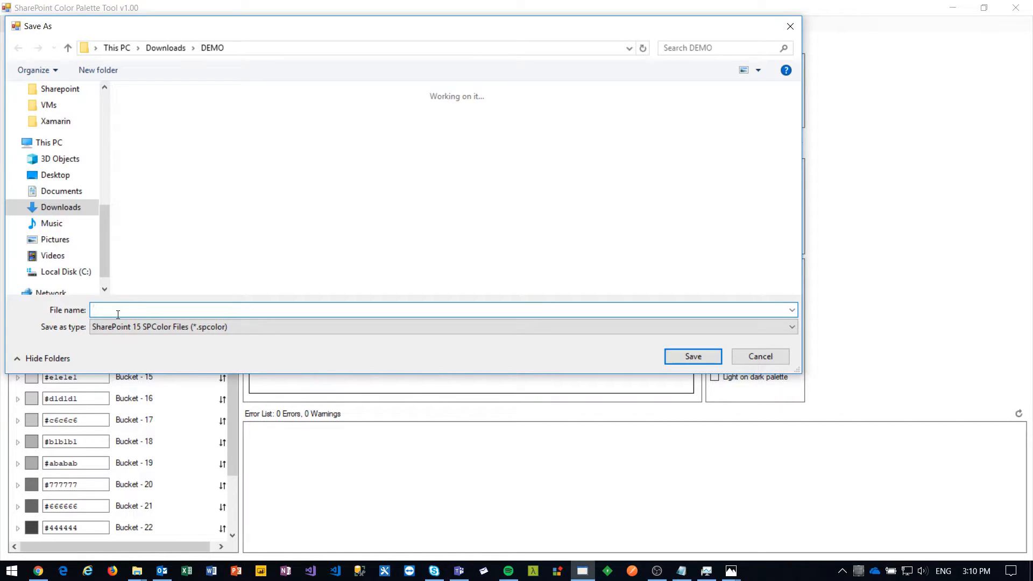
pyautogui.write('omTheme')
pyautogui.click(696, 358)
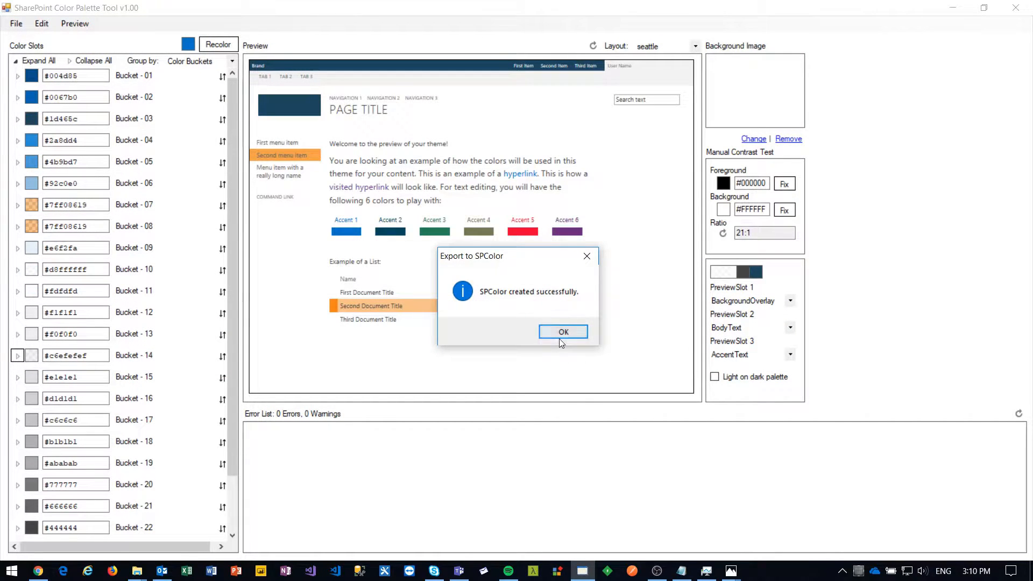
pyautogui.click(563, 332)
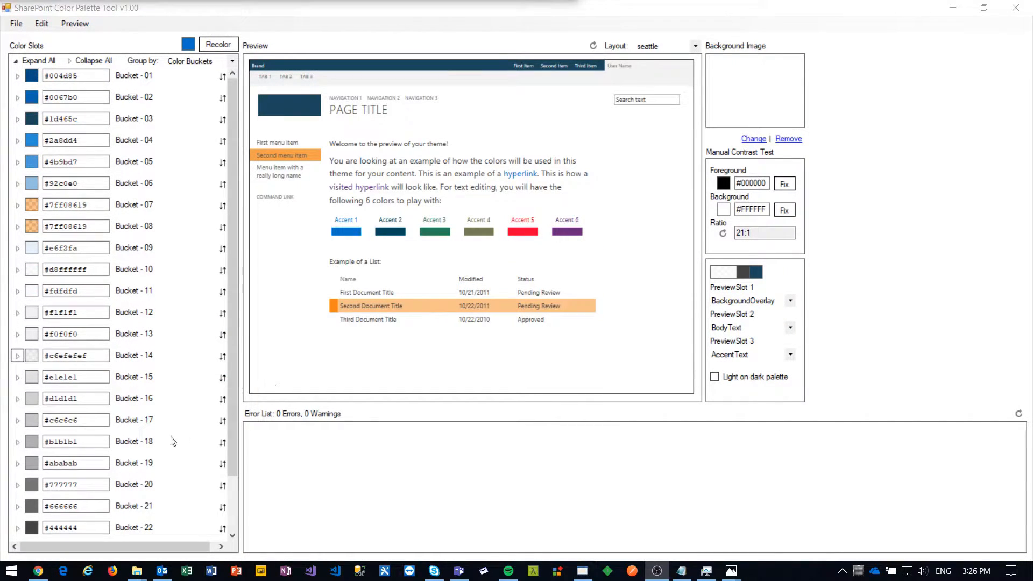
# Switch to the Theme Demo 1 SharePoint site in Chrome and enter 12th Floor Pizza as the title in its site settings
pyautogui.click(45, 571)
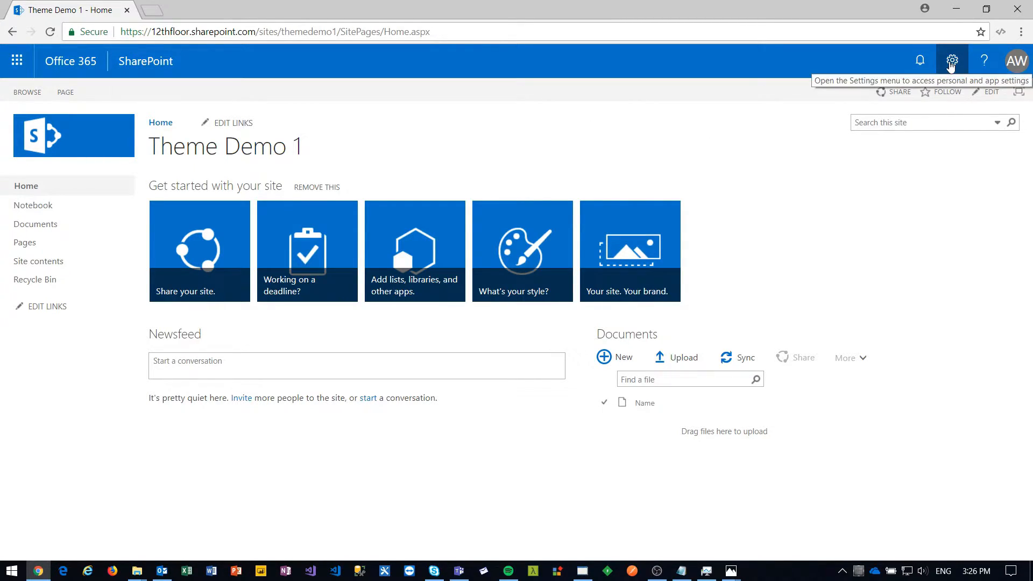
pyautogui.click(950, 62)
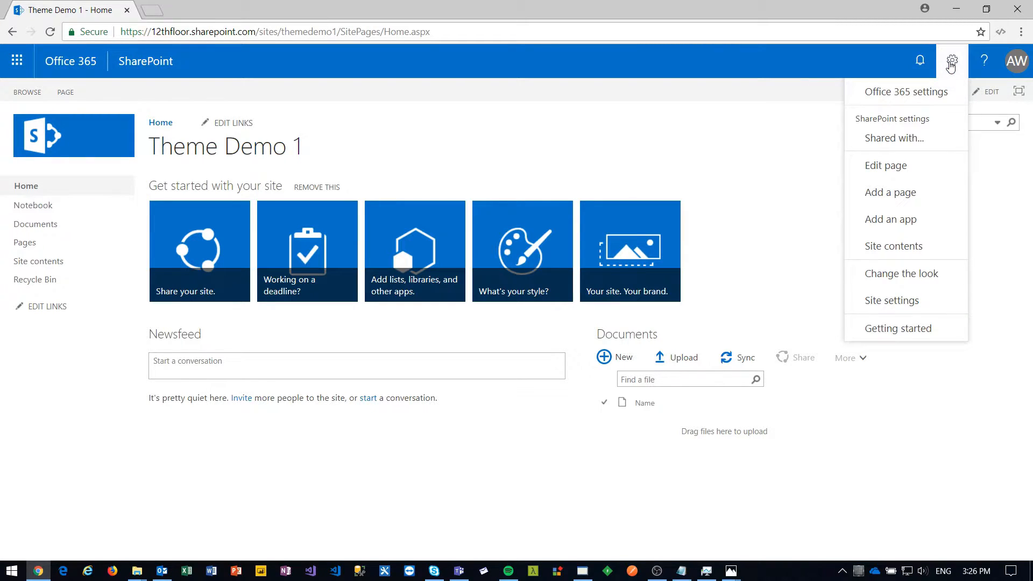
pyautogui.click(917, 299)
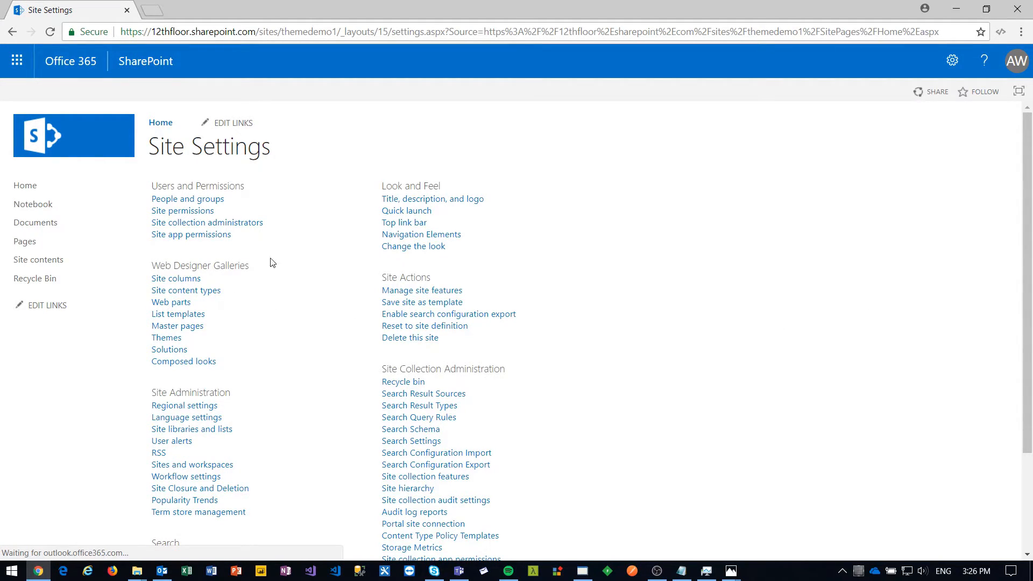
pyautogui.click(447, 200)
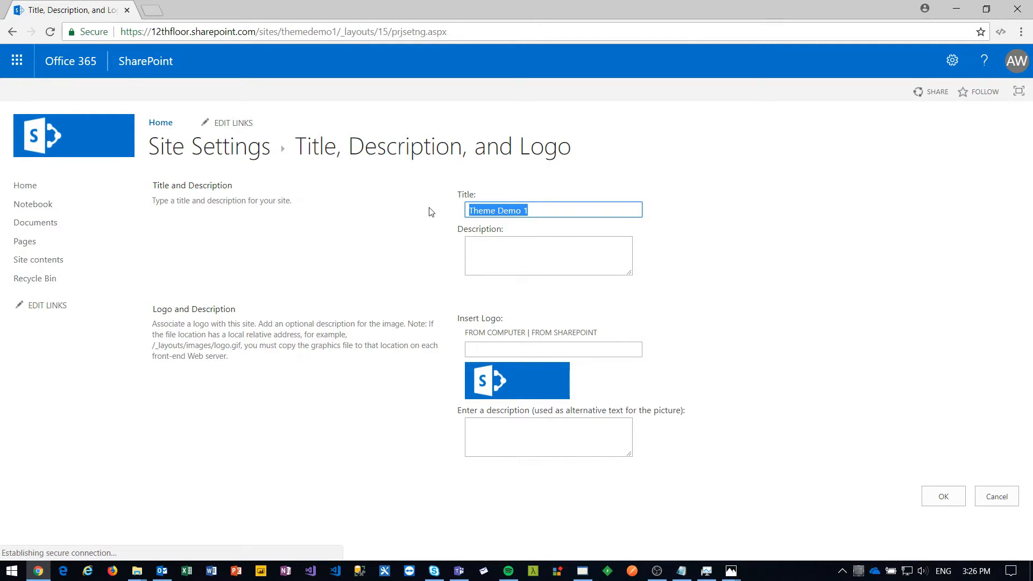
pyautogui.write('12th Floor Pizza')
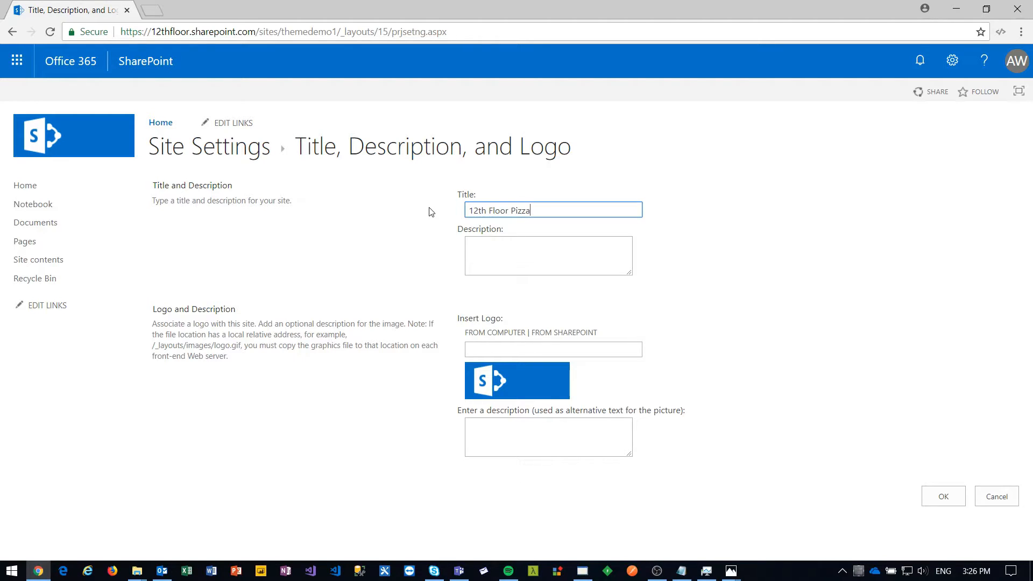
# Upload 12thfloorpizzawithslice.JPG from the computer as the site logo and save the title and logo settings
pyautogui.click(495, 334)
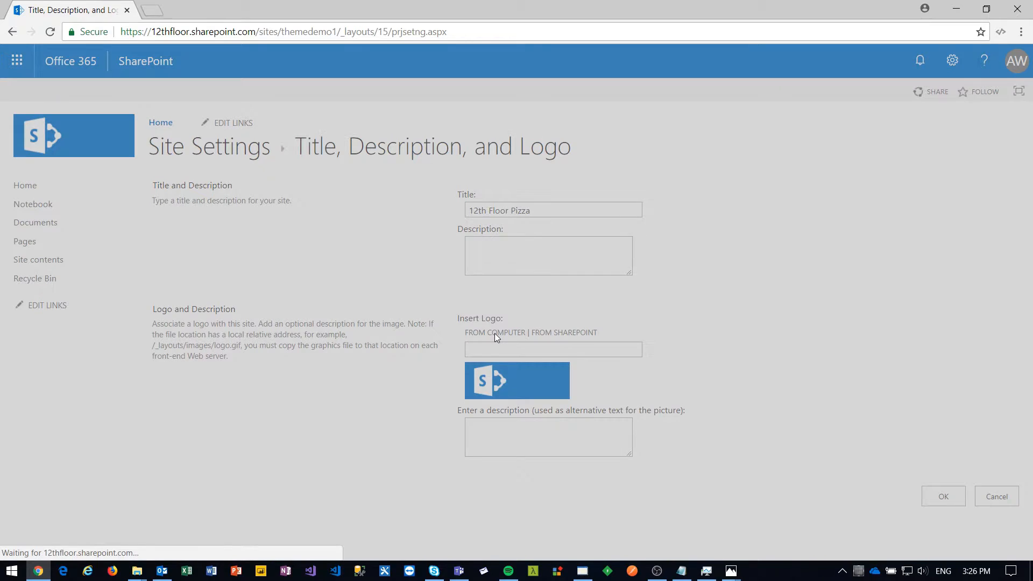
pyautogui.click(491, 219)
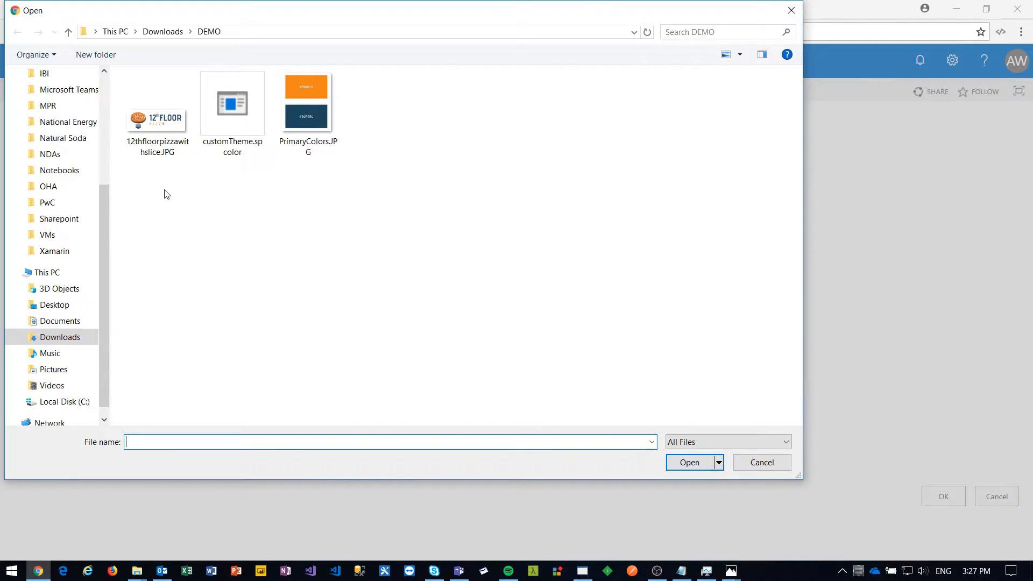
pyautogui.click(158, 126)
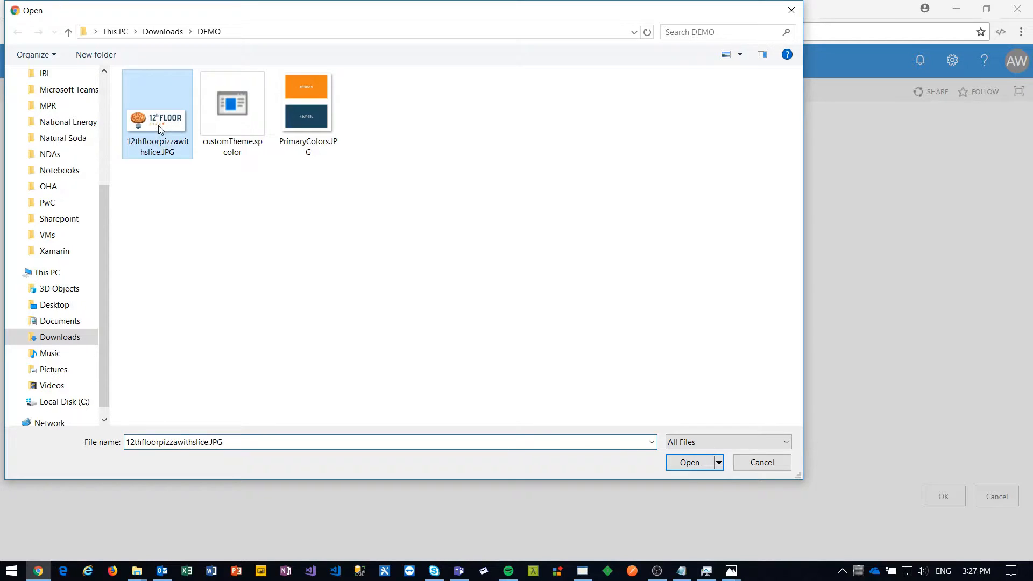
pyautogui.click(690, 463)
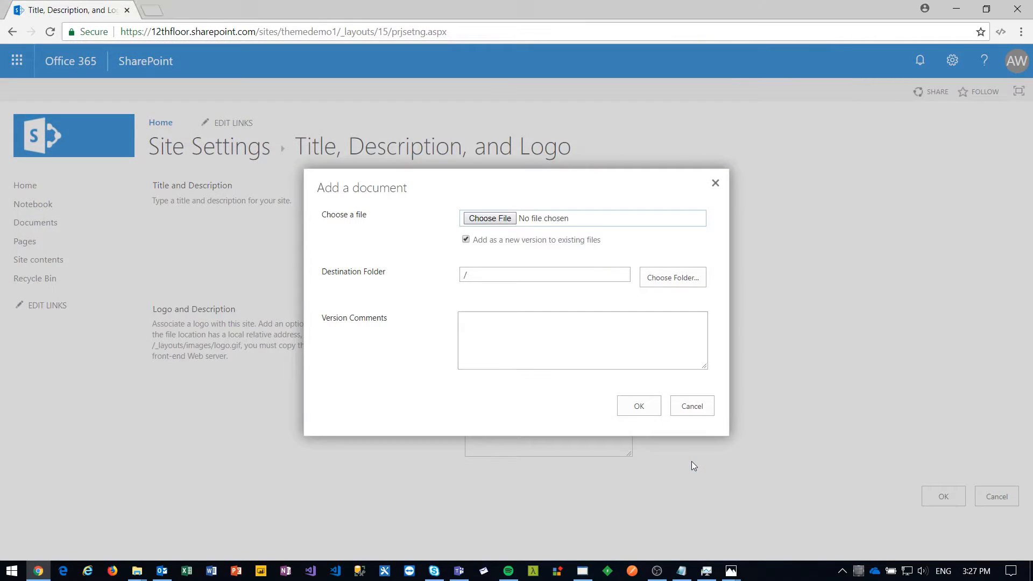
pyautogui.click(639, 406)
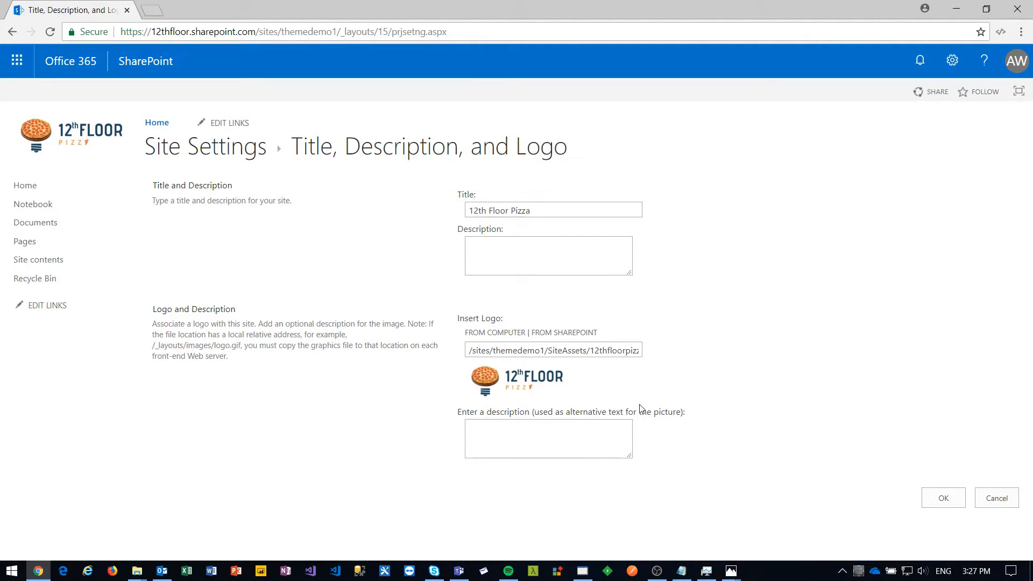
pyautogui.click(933, 501)
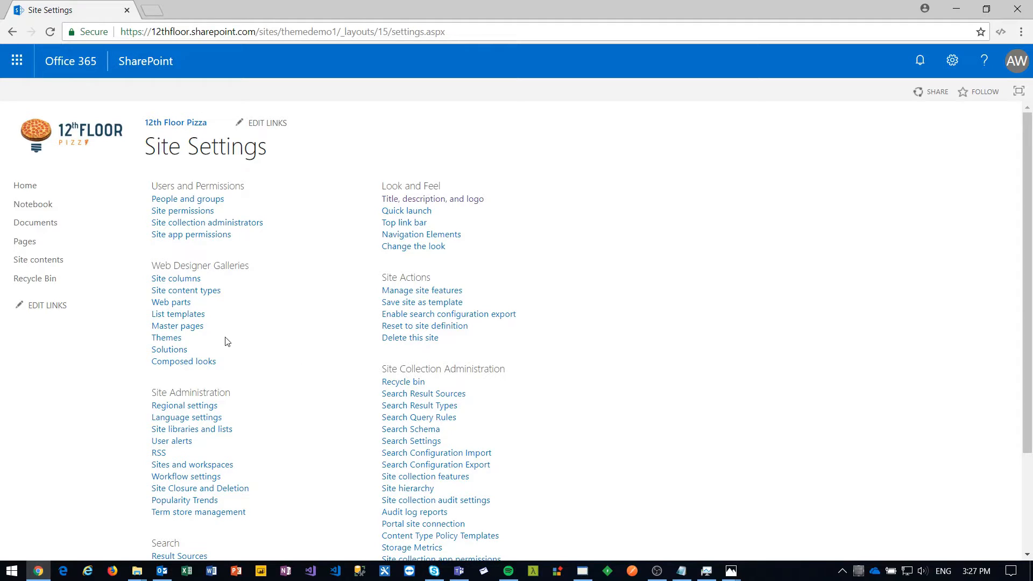
# Upload customTheme.spcolor to folder 15 of the site's Theme Gallery
pyautogui.click(166, 340)
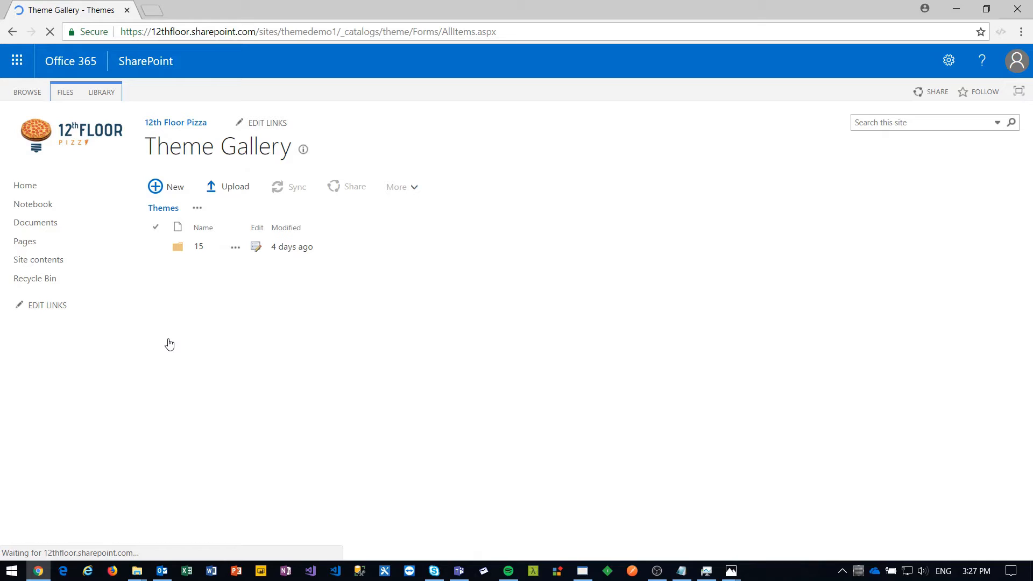
pyautogui.click(199, 247)
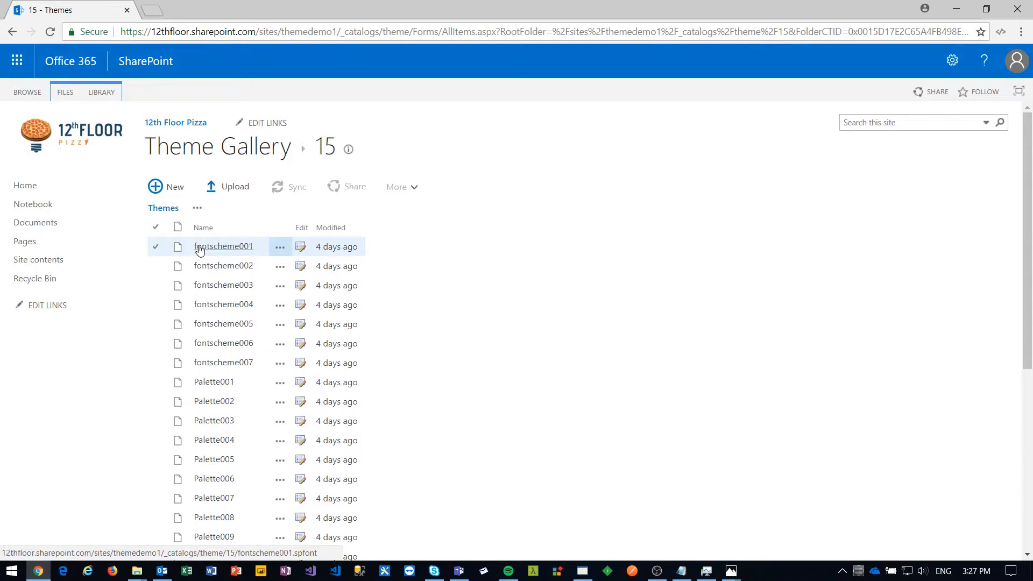
pyautogui.click(238, 188)
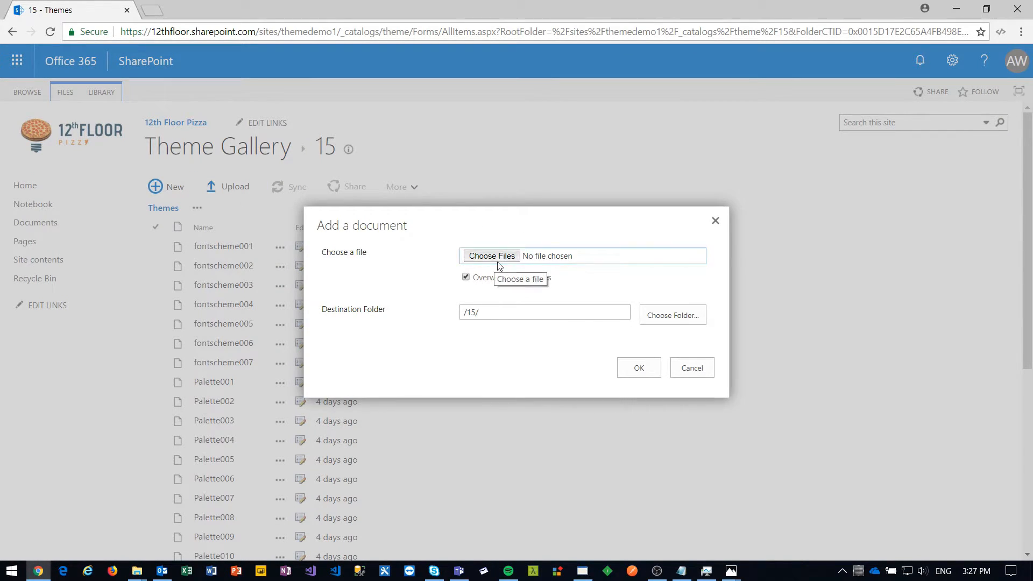
pyautogui.click(498, 263)
pyautogui.click(237, 123)
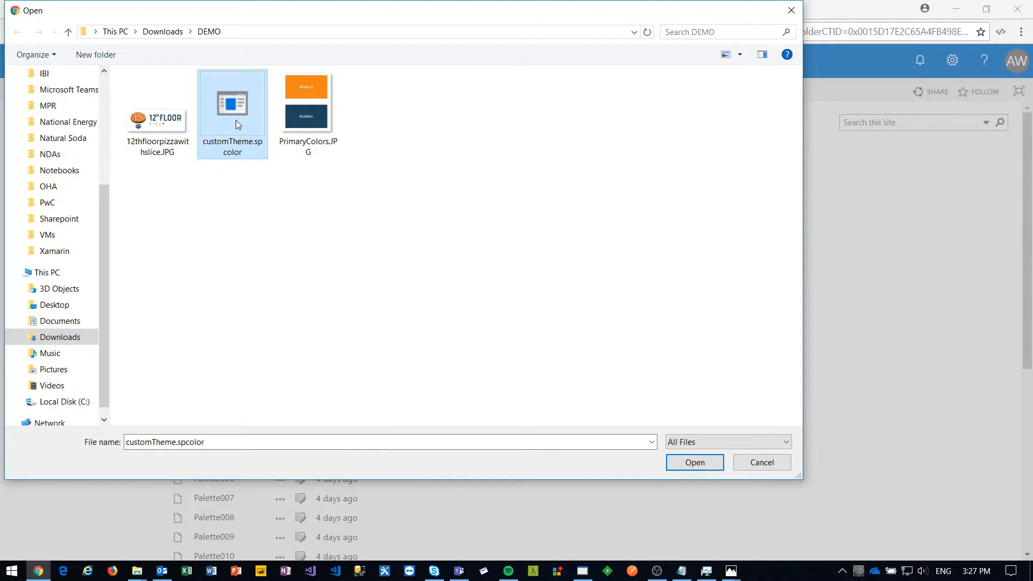
pyautogui.click(693, 463)
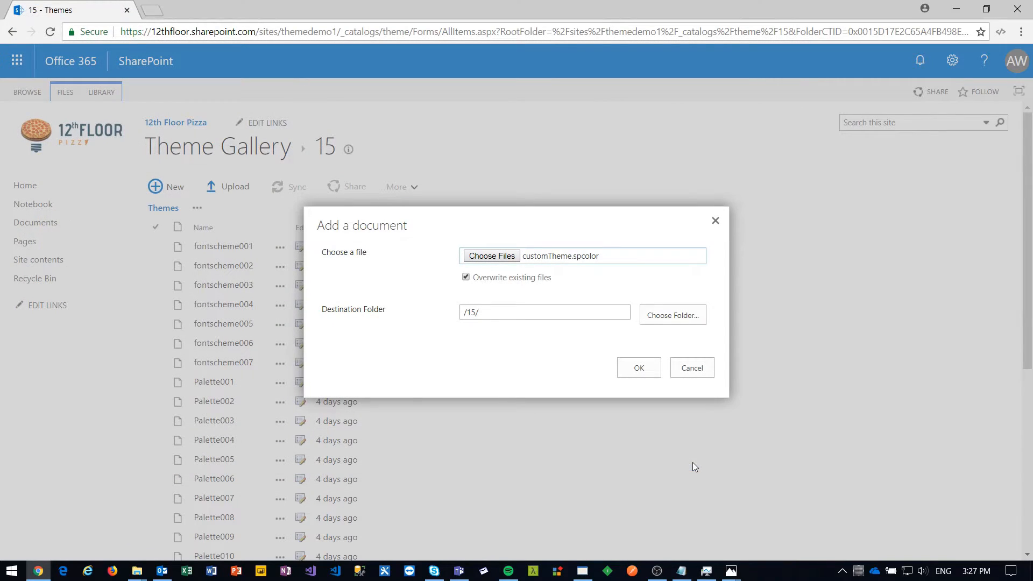
pyautogui.click(643, 371)
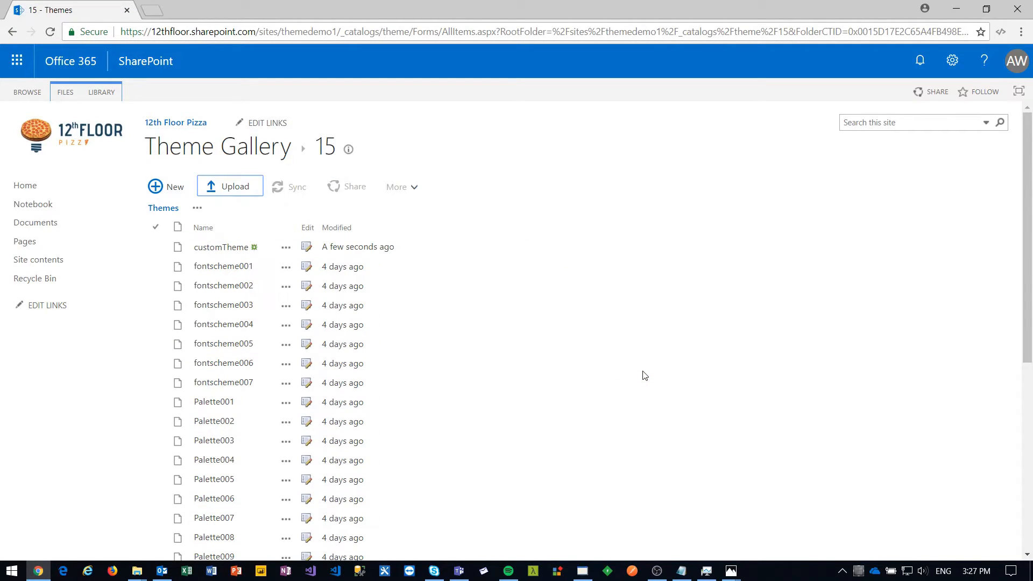
# Open the Composed Looks list from the site settings and duplicate it in a second browser tab
pyautogui.click(957, 62)
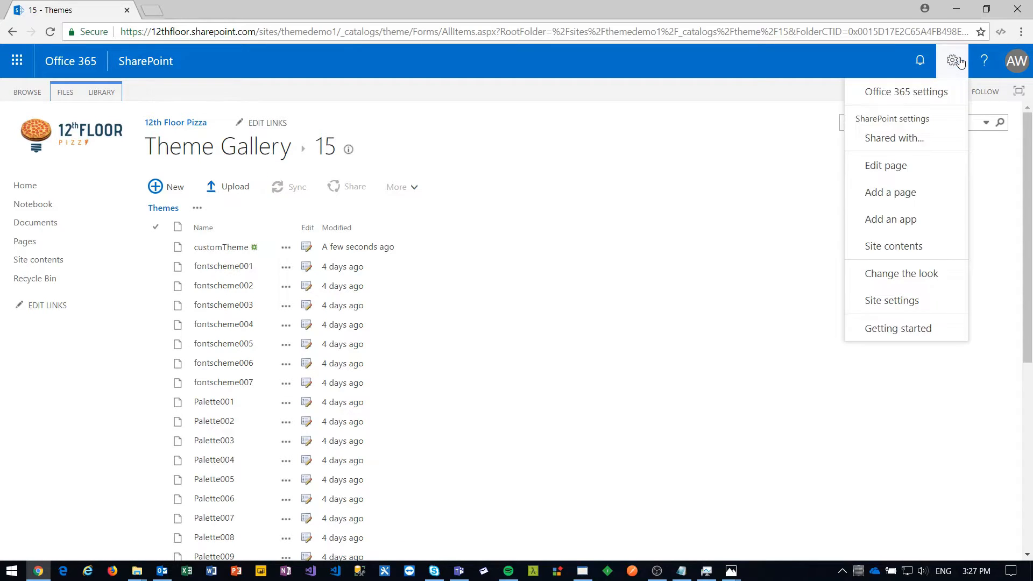
pyautogui.click(919, 303)
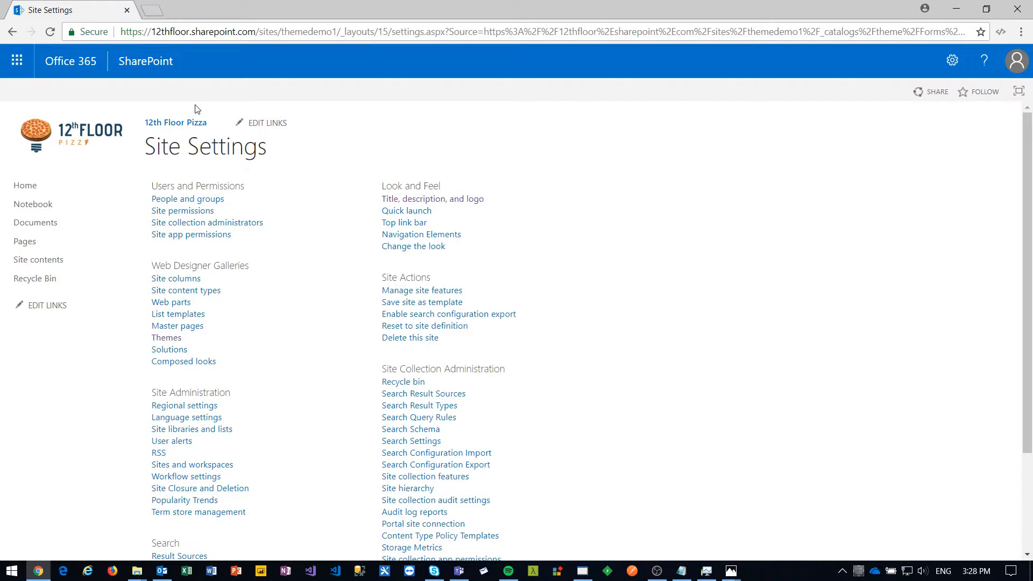
pyautogui.click(212, 360)
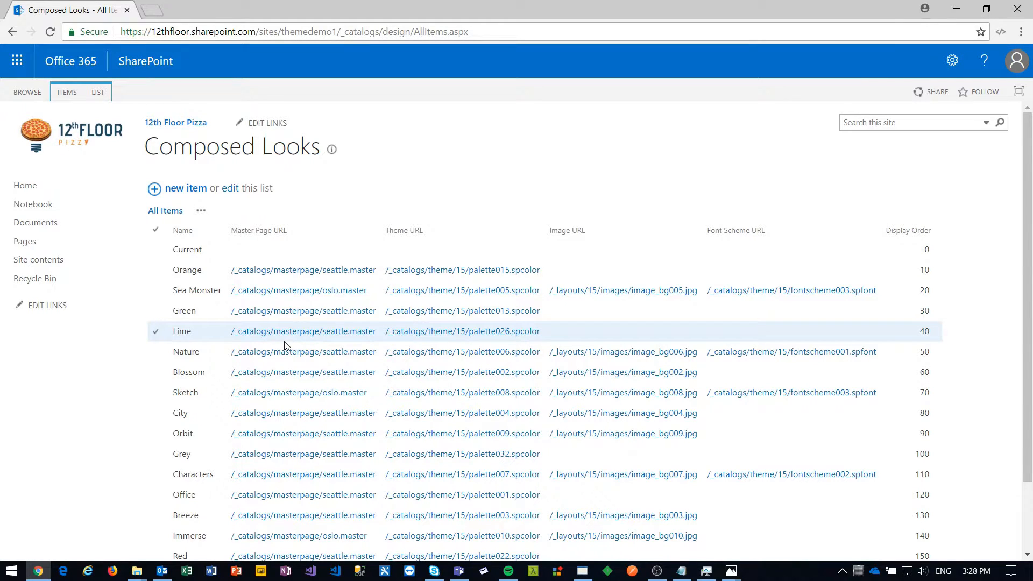
pyautogui.rightClick(86, 13)
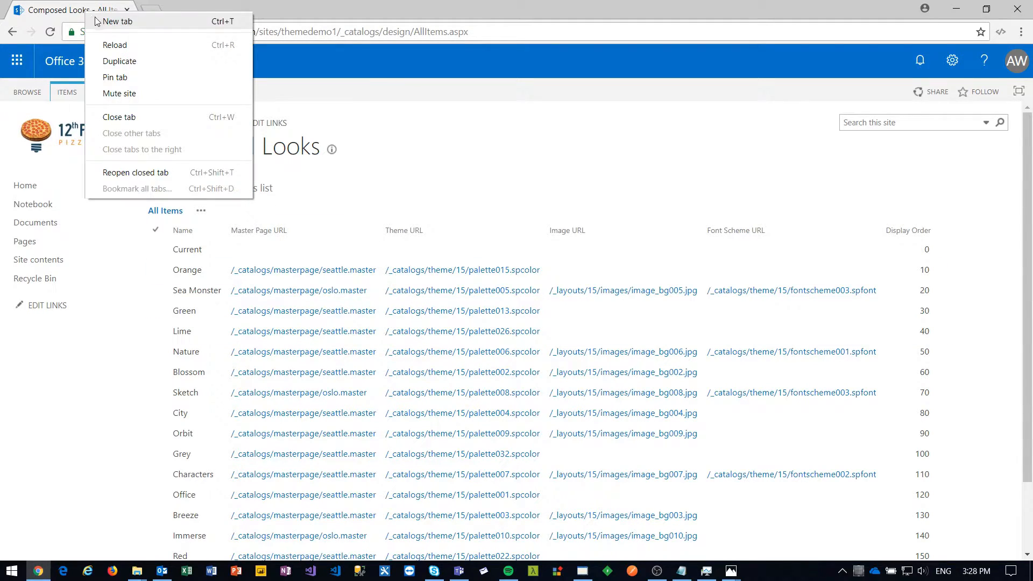
pyautogui.click(119, 62)
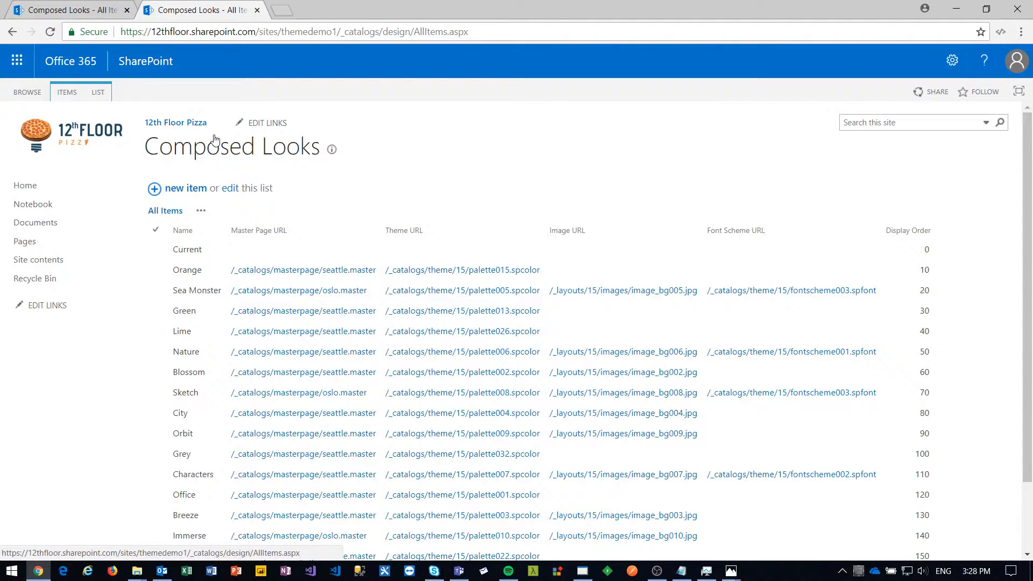
# Start a new composed look and enter 12th Floor Pizza as both its title and its name
pyautogui.click(186, 189)
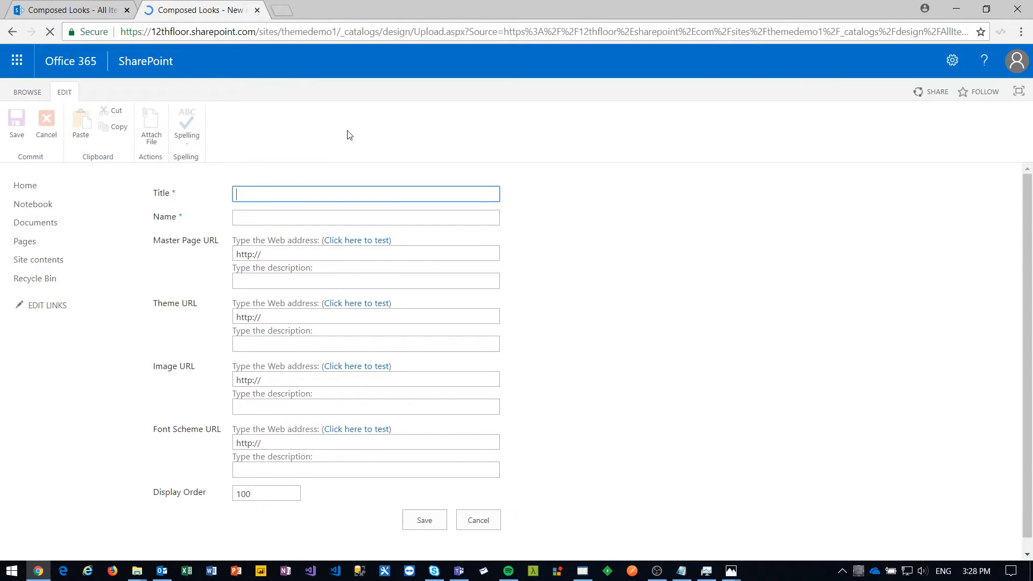
pyautogui.click(263, 193)
pyautogui.write('12th Floor Pizza')
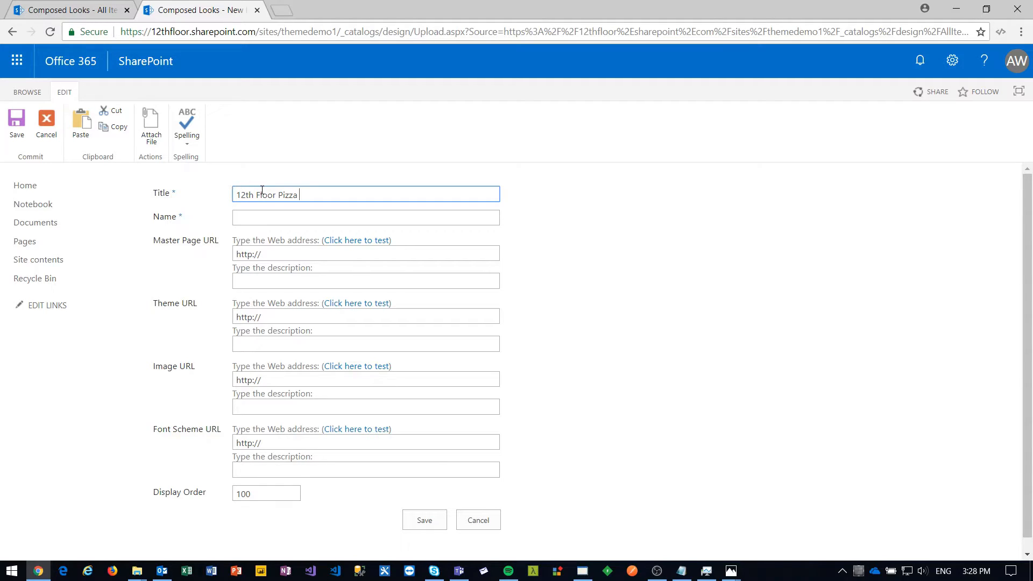
pyautogui.moveTo(313, 195); pyautogui.dragTo(194, 193)
pyautogui.click(241, 215)
pyautogui.write('12th Floor Pizza')
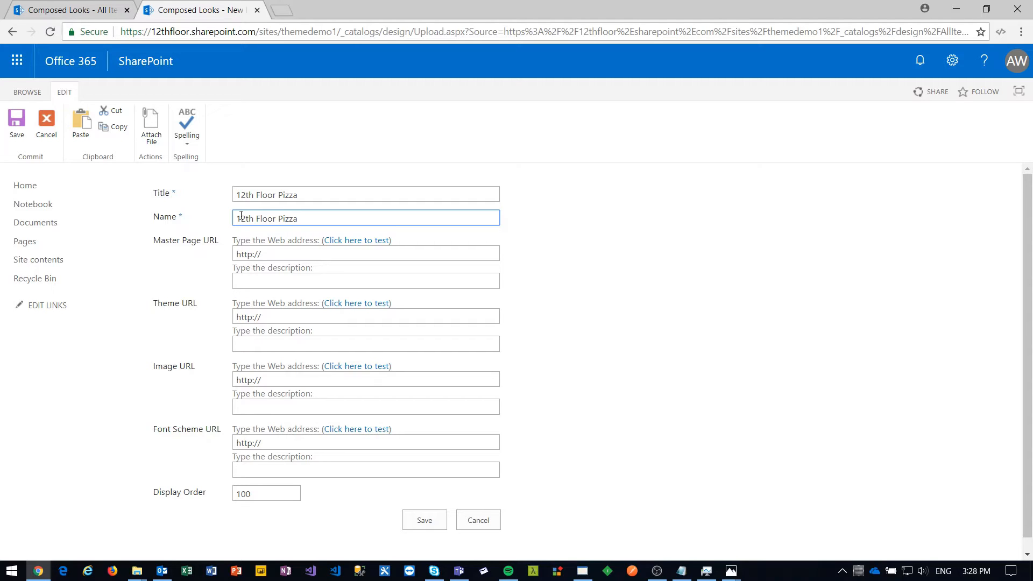
# Copy the Orange look's master page link address from the Composed Looks list into the new item's Master Page URL
pyautogui.click(80, 15)
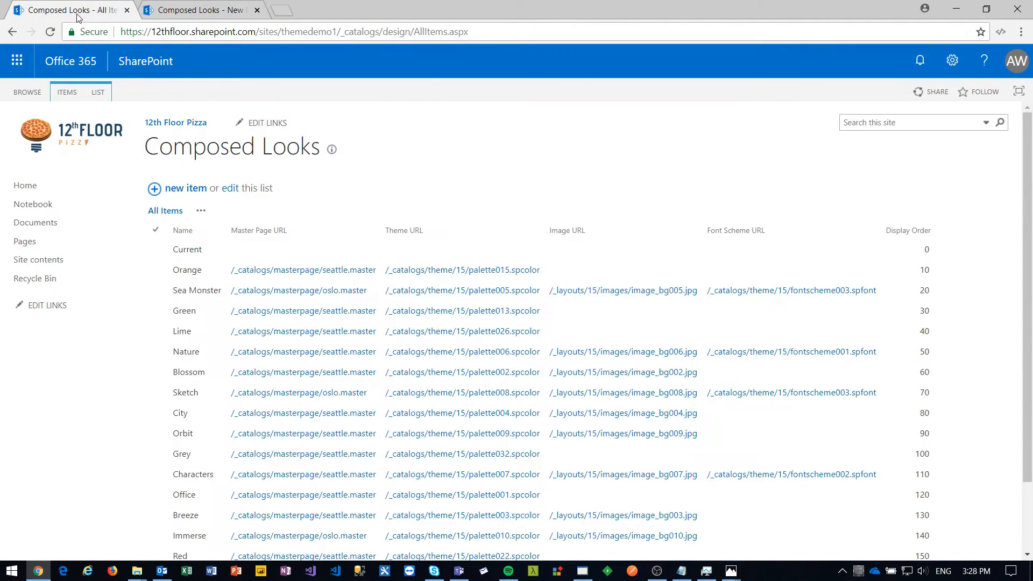
pyautogui.rightClick(309, 272)
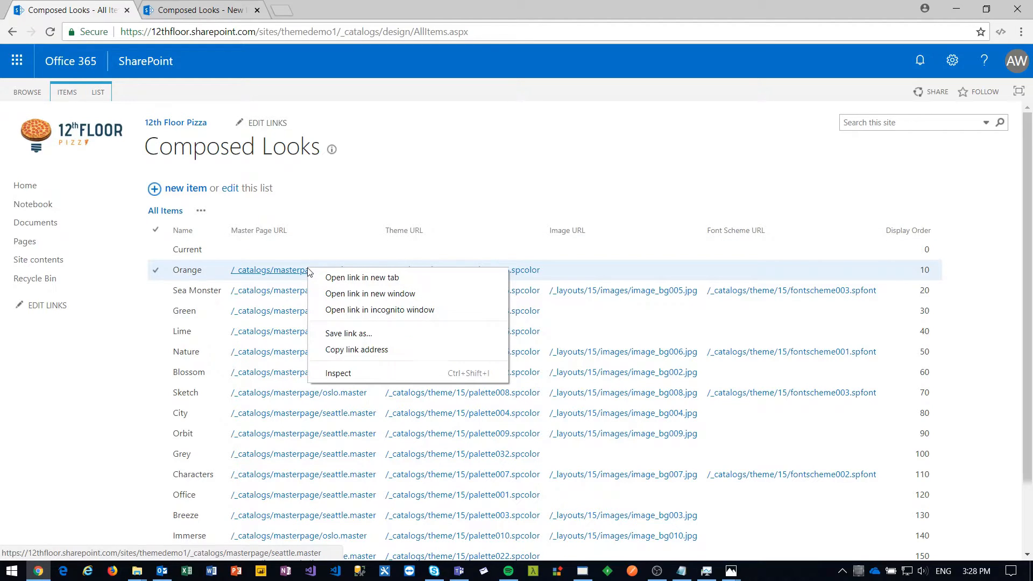
pyautogui.click(366, 349)
pyautogui.click(202, 13)
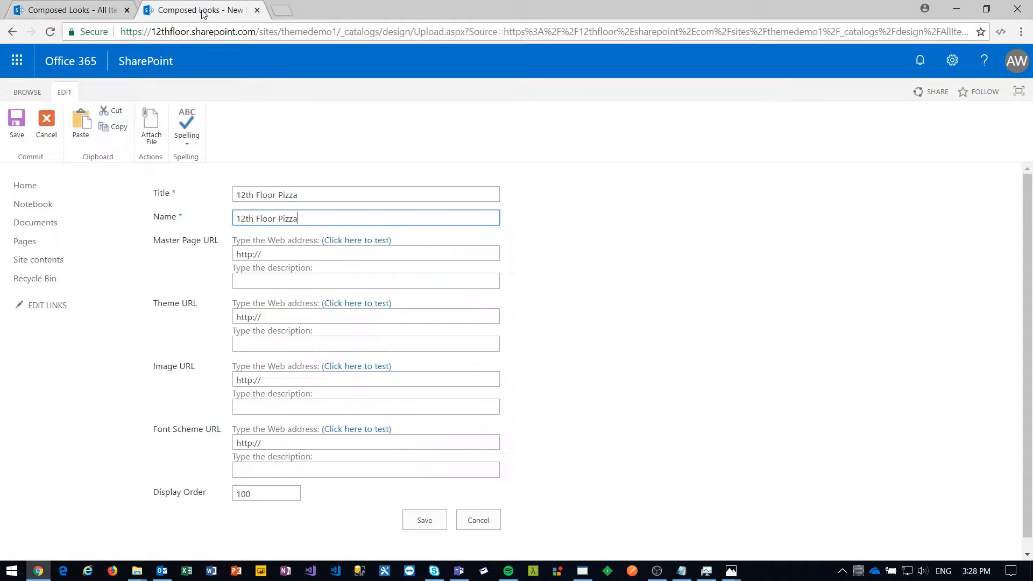
pyautogui.click(282, 255)
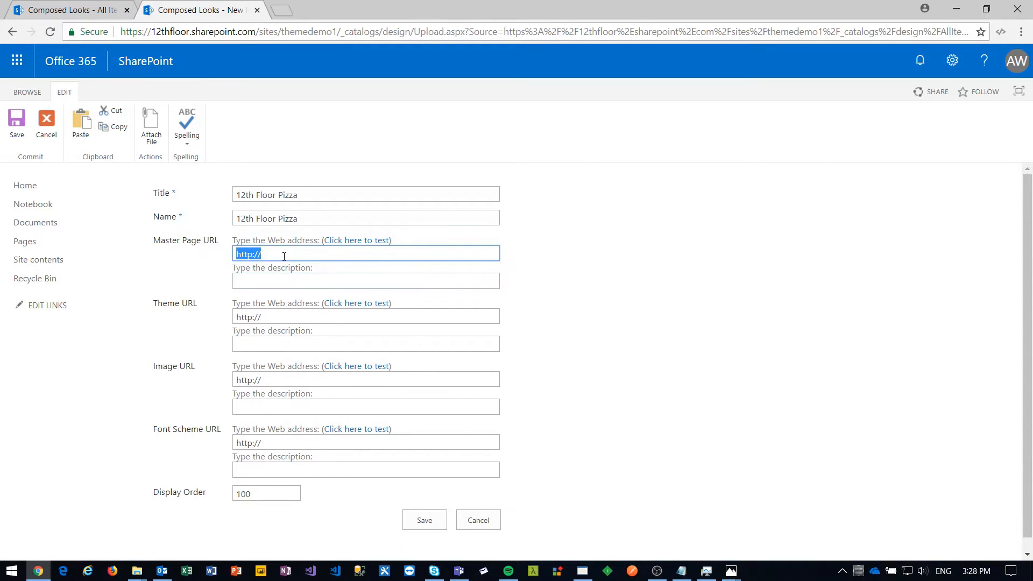
pyautogui.rightClick(274, 253)
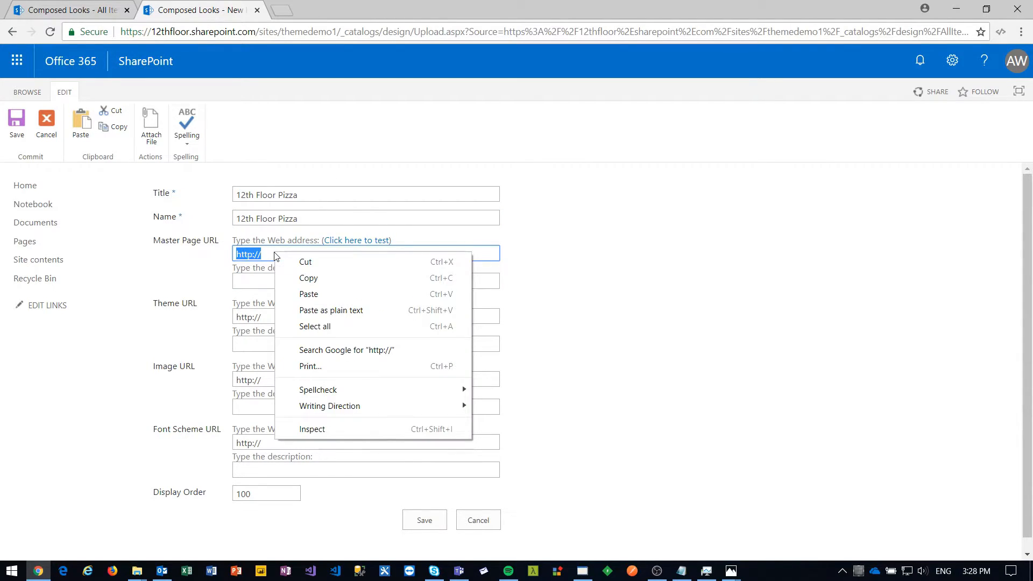
pyautogui.click(309, 292)
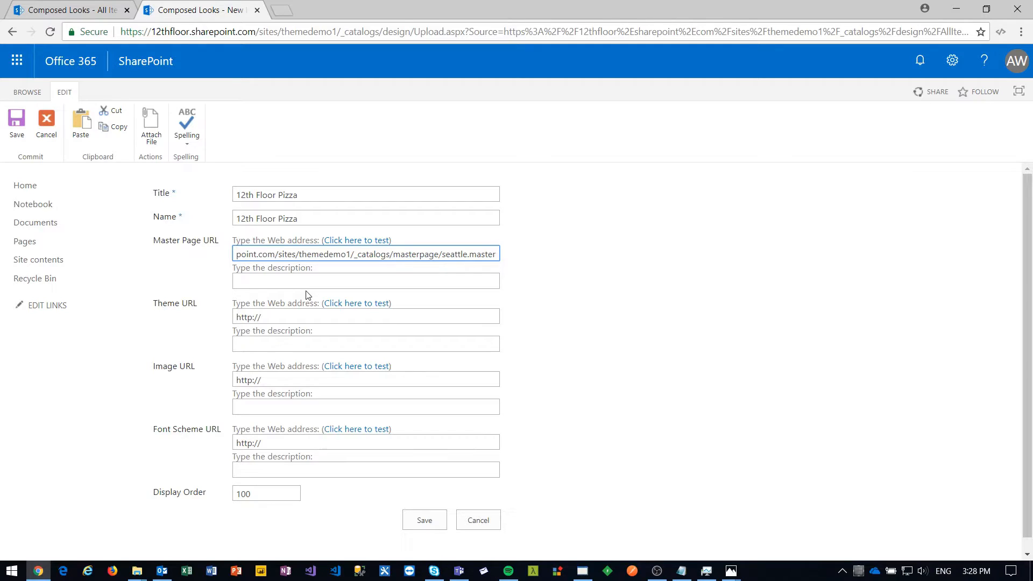
# Copy the Orange look's theme link address from the Composed Looks list into the new item's Theme URL
pyautogui.click(281, 317)
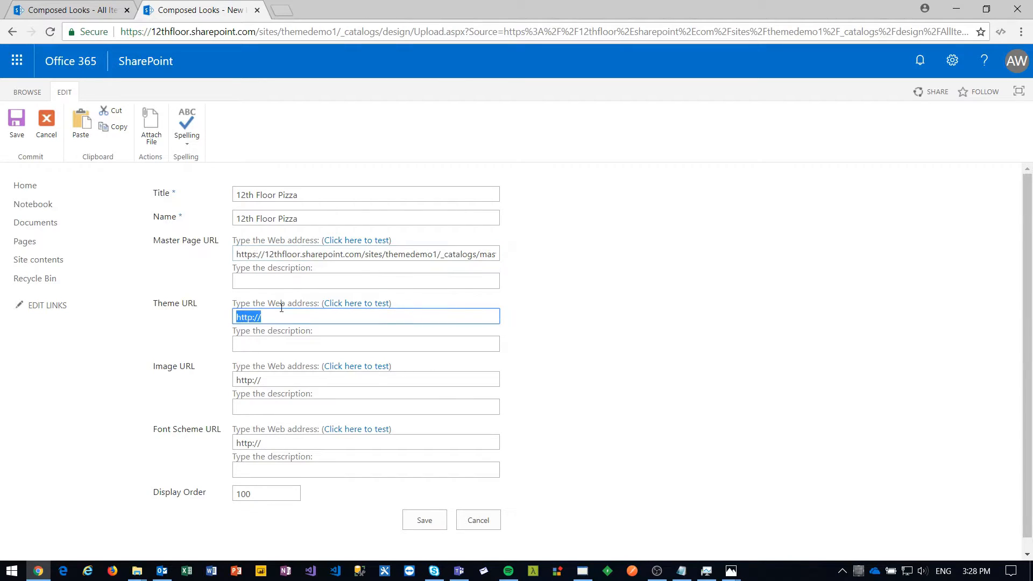
pyautogui.click(52, 12)
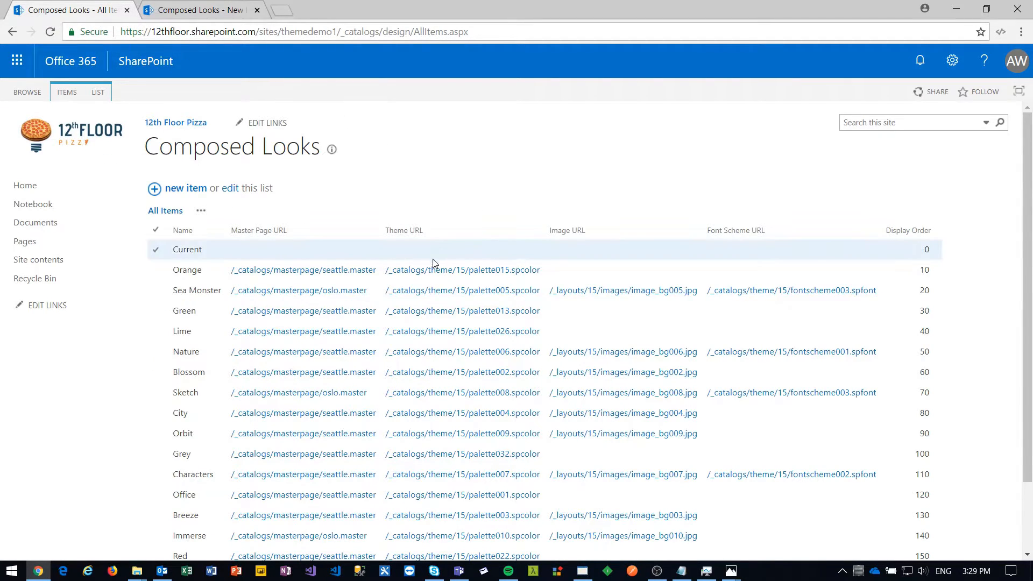
pyautogui.rightClick(453, 270)
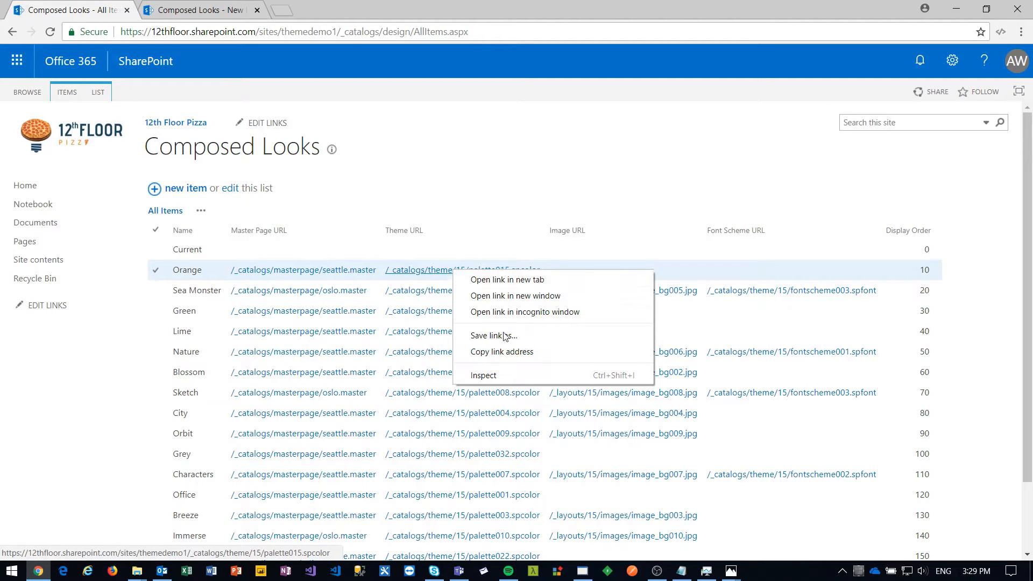
pyautogui.click(498, 353)
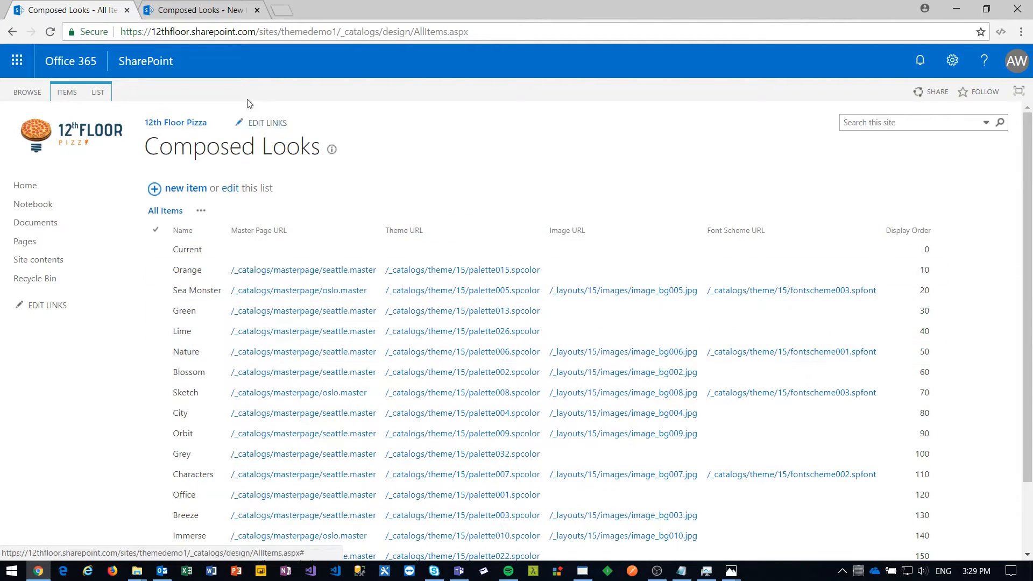
pyautogui.click(210, 14)
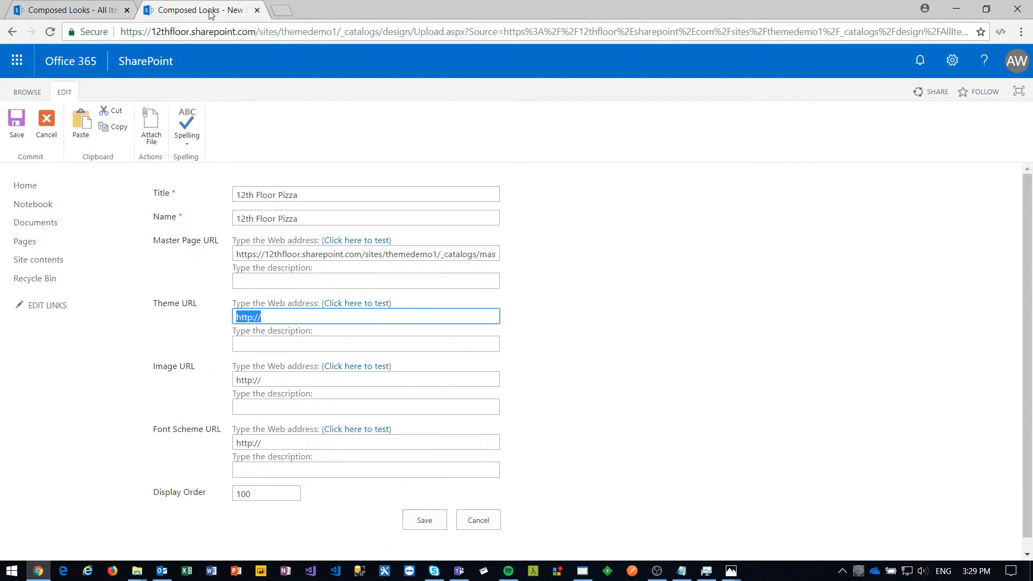
pyautogui.rightClick(348, 319)
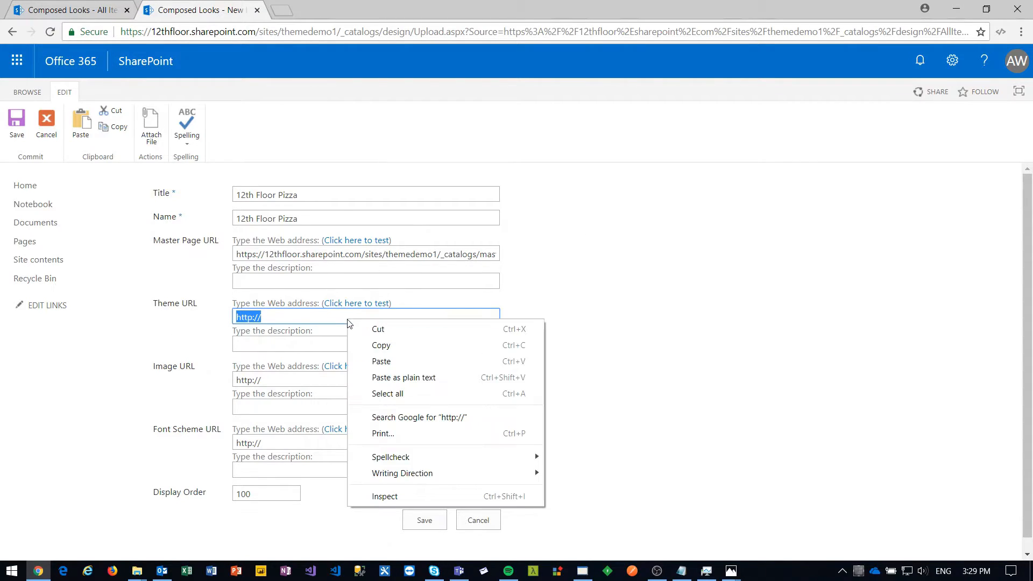
pyautogui.click(381, 362)
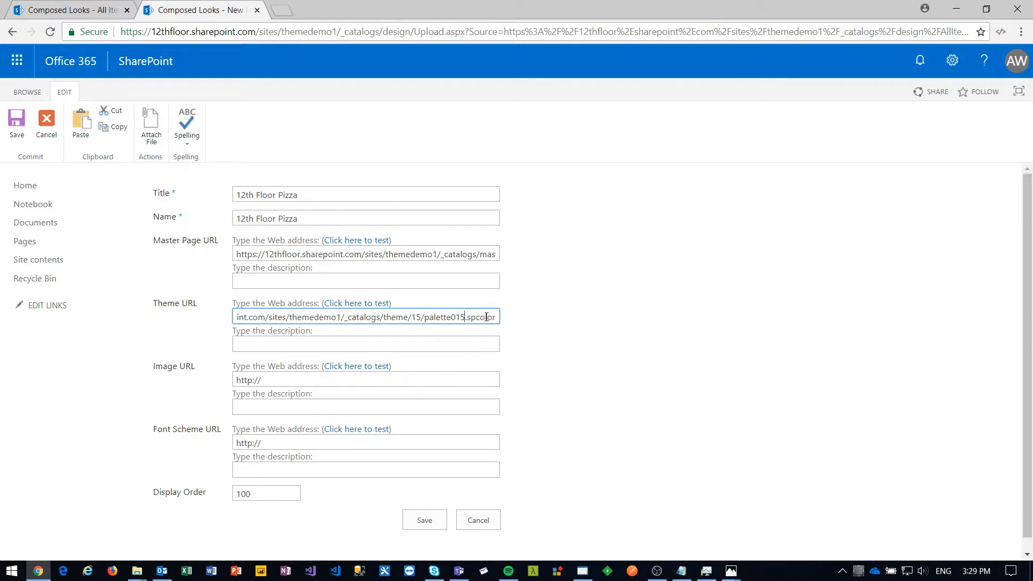
# Change the palette file in the Theme URL to customTheme.spcolor and save the new composed look
pyautogui.press('BackSpace')
pyautogui.press('BackSpace')
pyautogui.press('BackSpace')
pyautogui.press('BackSpace')
pyautogui.press('BackSpace')
pyautogui.press('BackSpace')
pyautogui.press('BackSpace')
pyautogui.press('BackSpace')
pyautogui.press('BackSpace')
pyautogui.press('BackSpace')
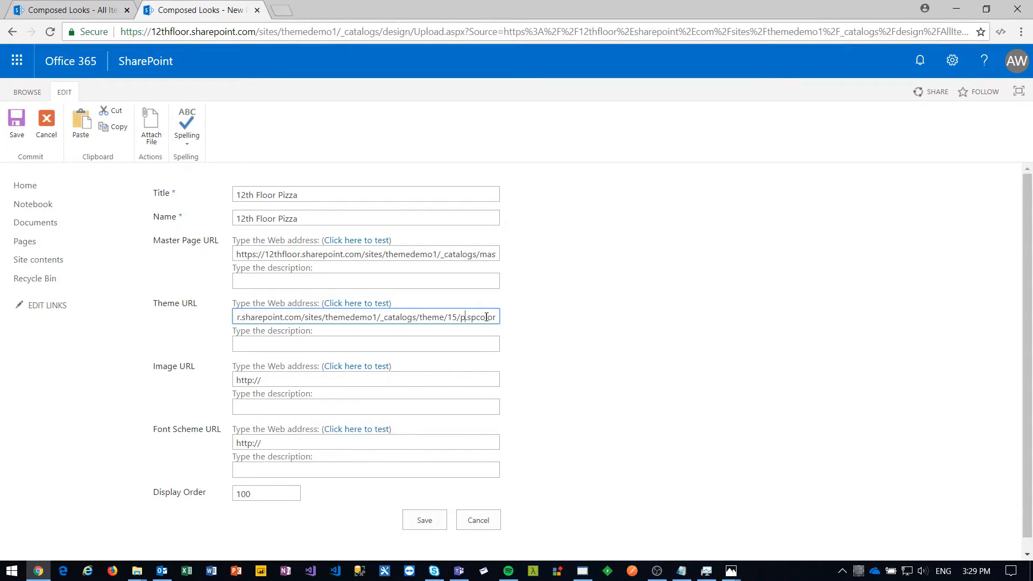
pyautogui.write('custom')
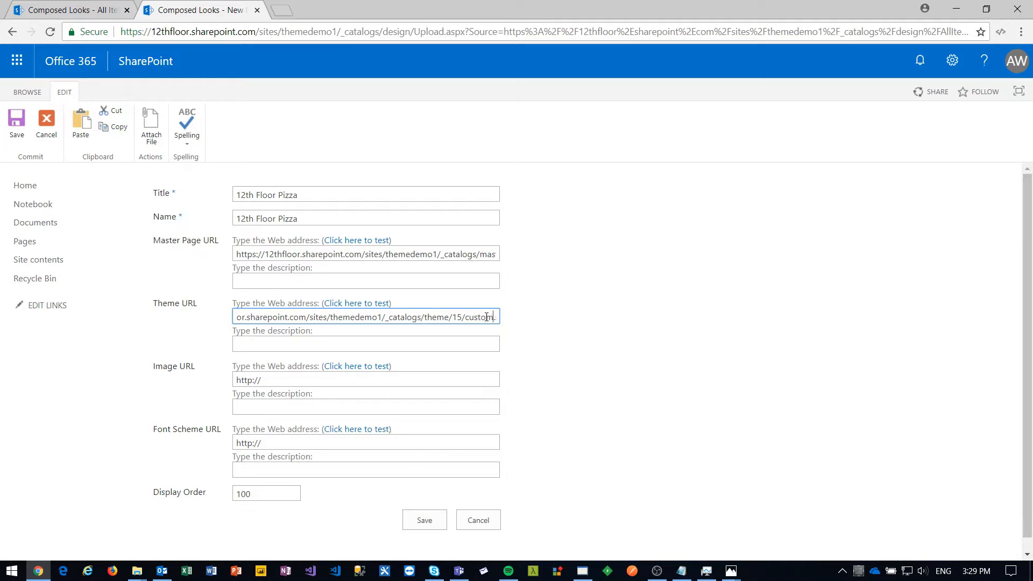
pyautogui.write('Theme.sp')
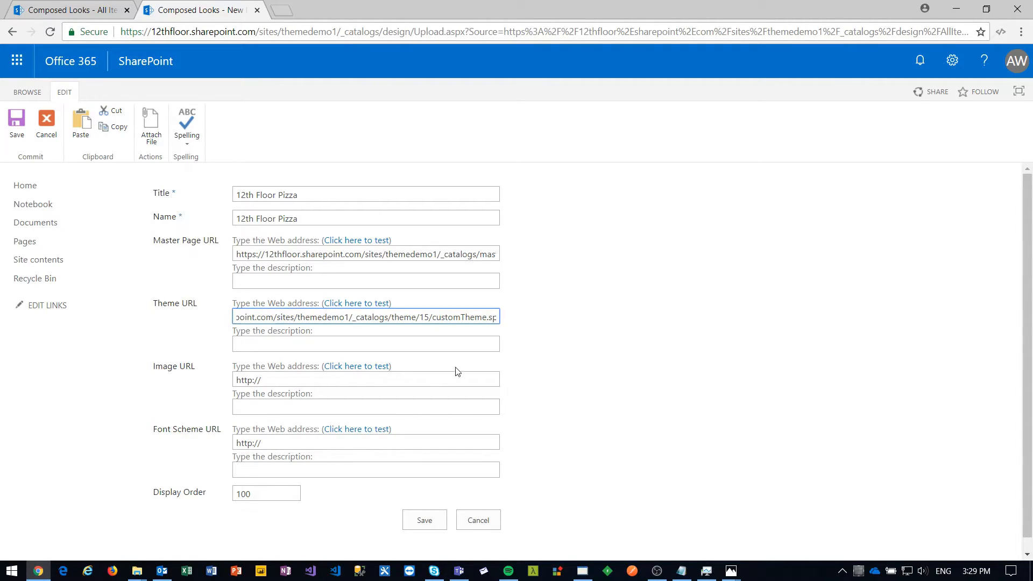
pyautogui.click(425, 520)
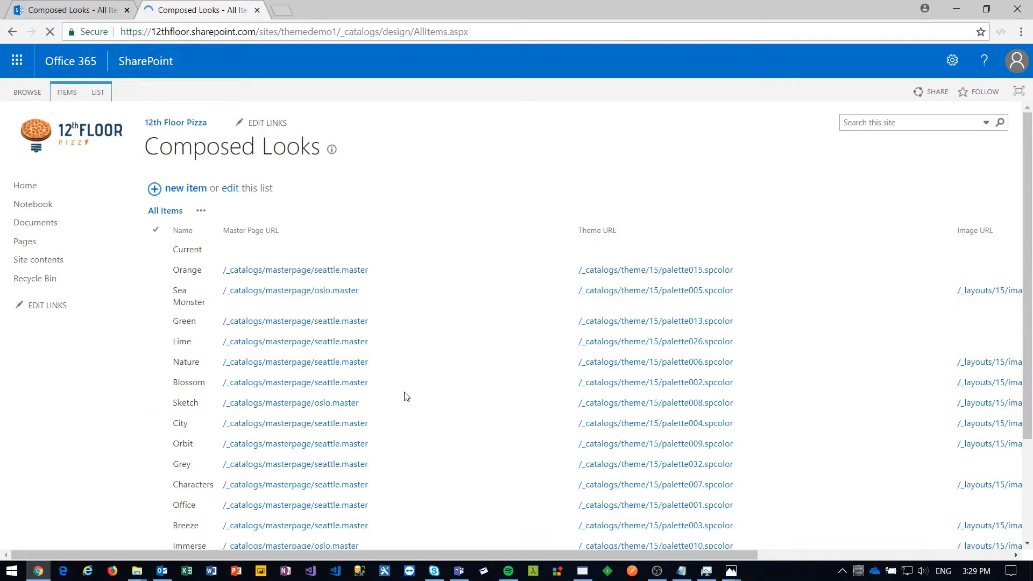
pyautogui.scroll(-3, 406, 396)
pyautogui.scroll(1, 404, 384)
pyautogui.scroll(-2, 401, 375)
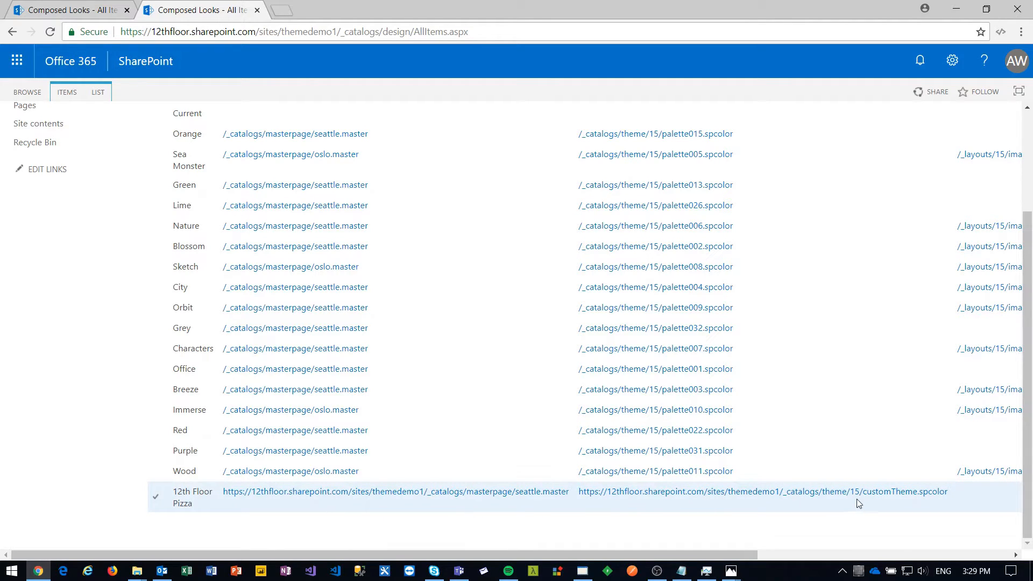
pyautogui.scroll(3, 243, 453)
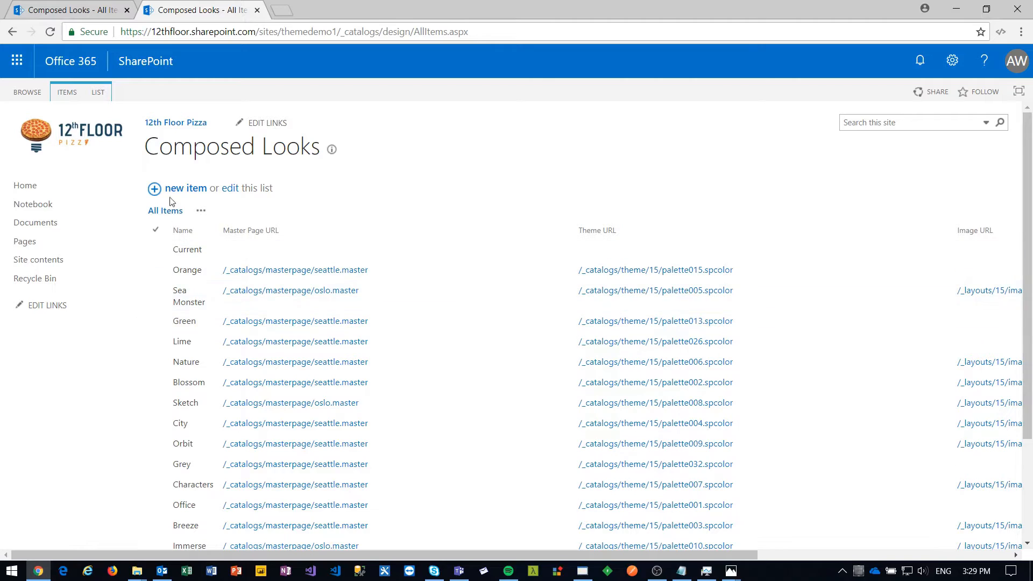
# Return to the site's home page and choose the 12th Floor Pizza look in the Change the look gallery
pyautogui.click(77, 137)
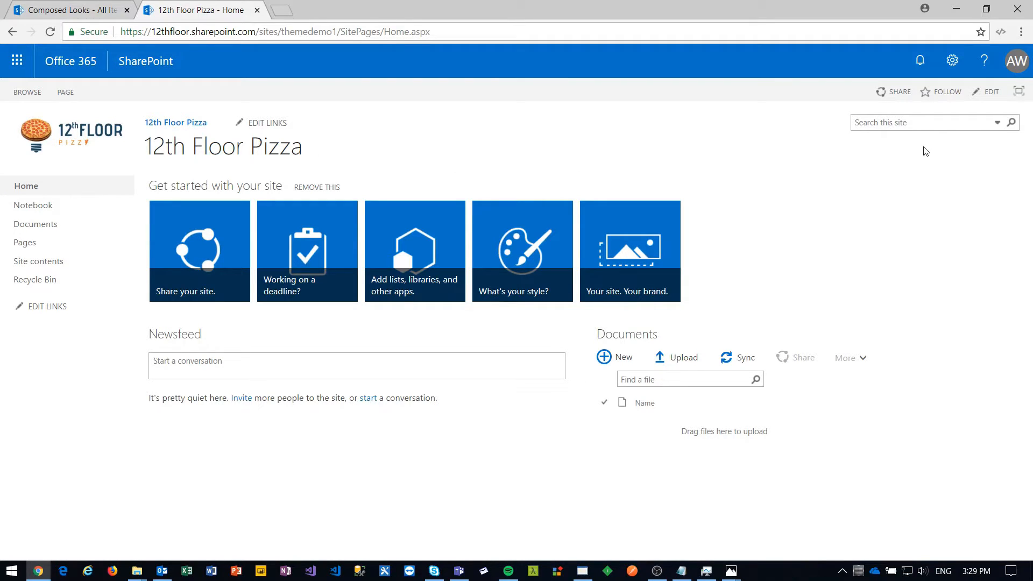
pyautogui.click(952, 61)
pyautogui.click(953, 61)
pyautogui.click(952, 63)
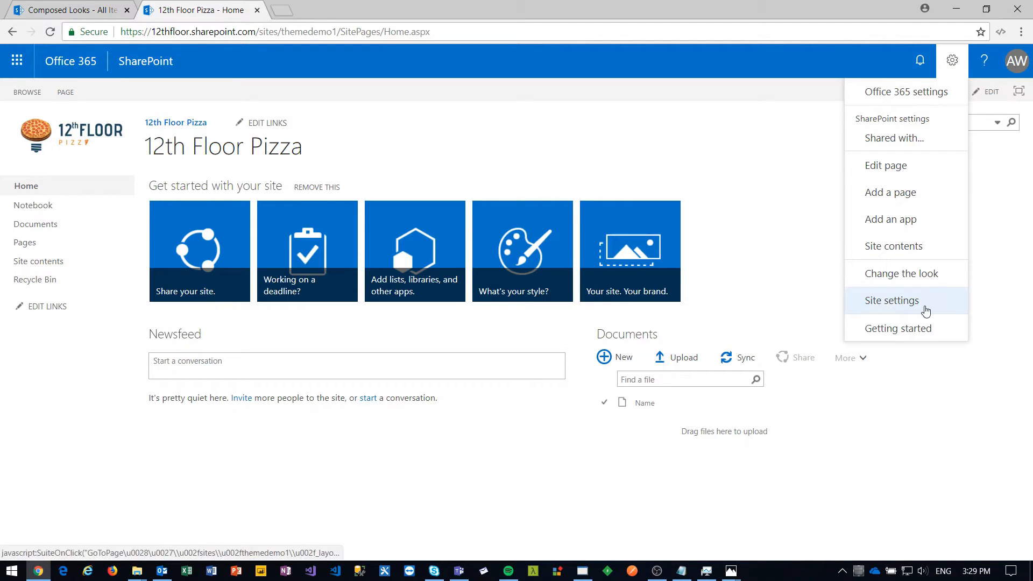
pyautogui.click(929, 275)
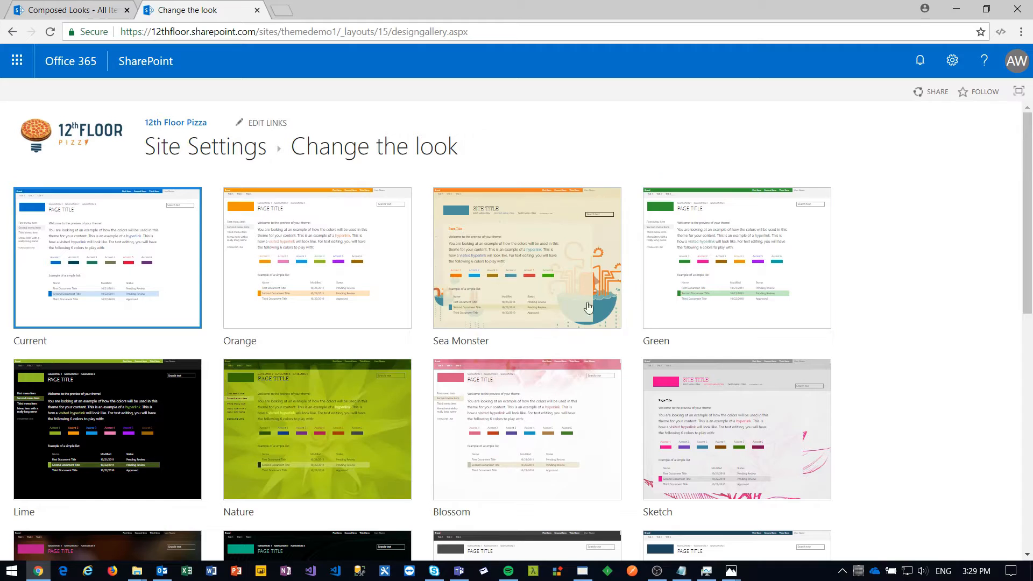
pyautogui.scroll(-4, 559, 267)
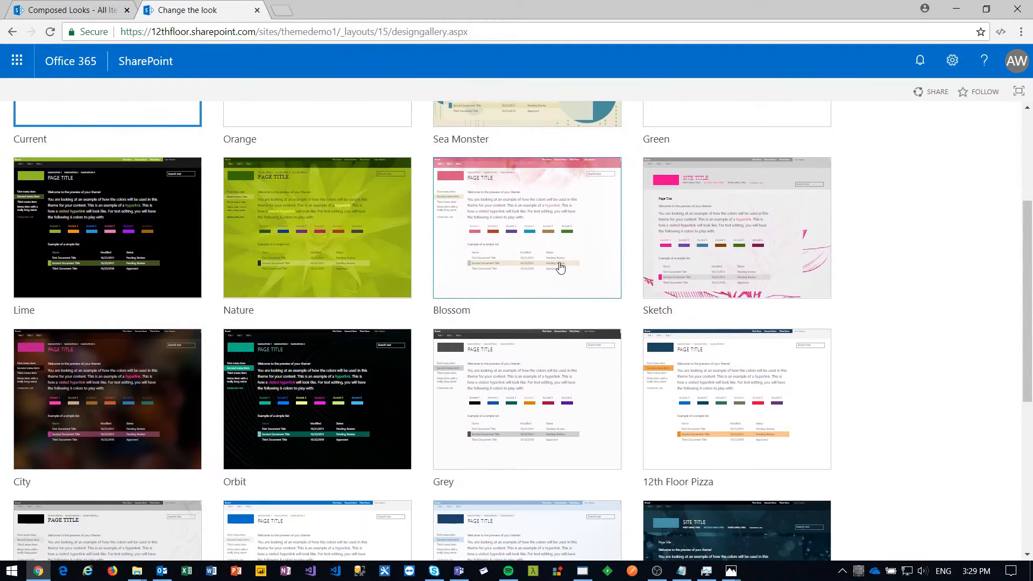
pyautogui.click(720, 401)
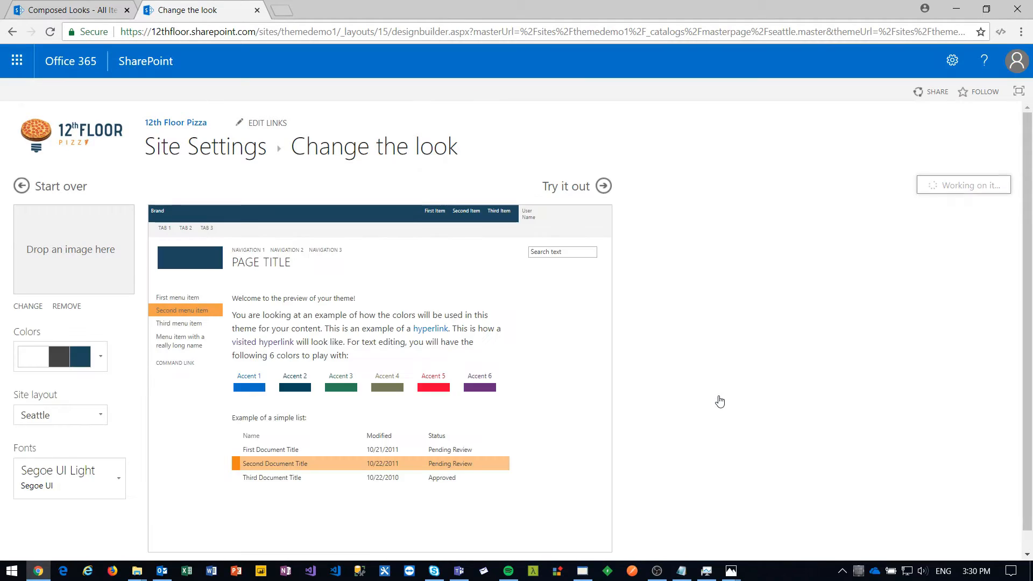
# Preview the site in the 12th Floor Pizza look, keep it, and go back to the site's home page
pyautogui.click(585, 189)
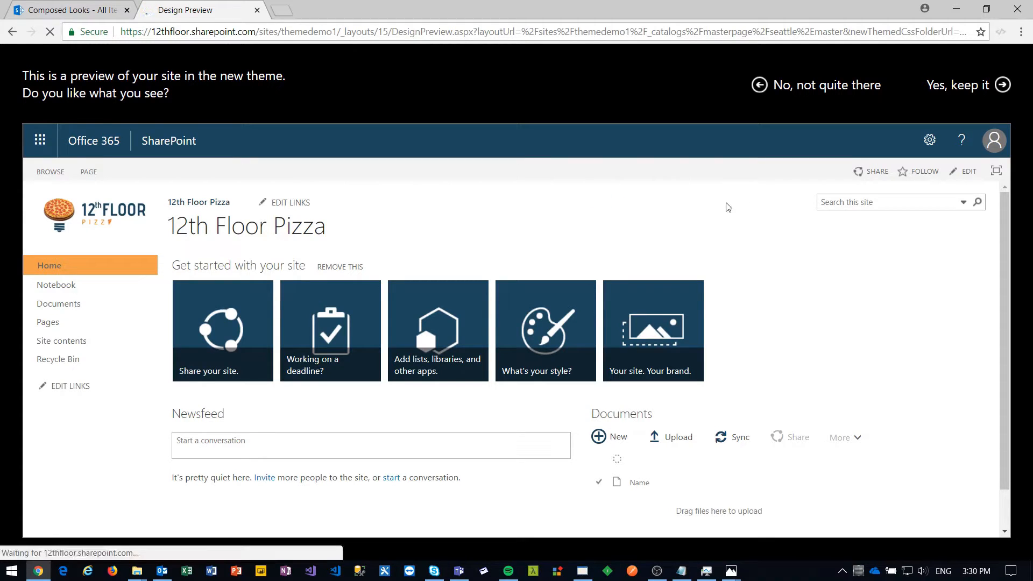
pyautogui.click(964, 94)
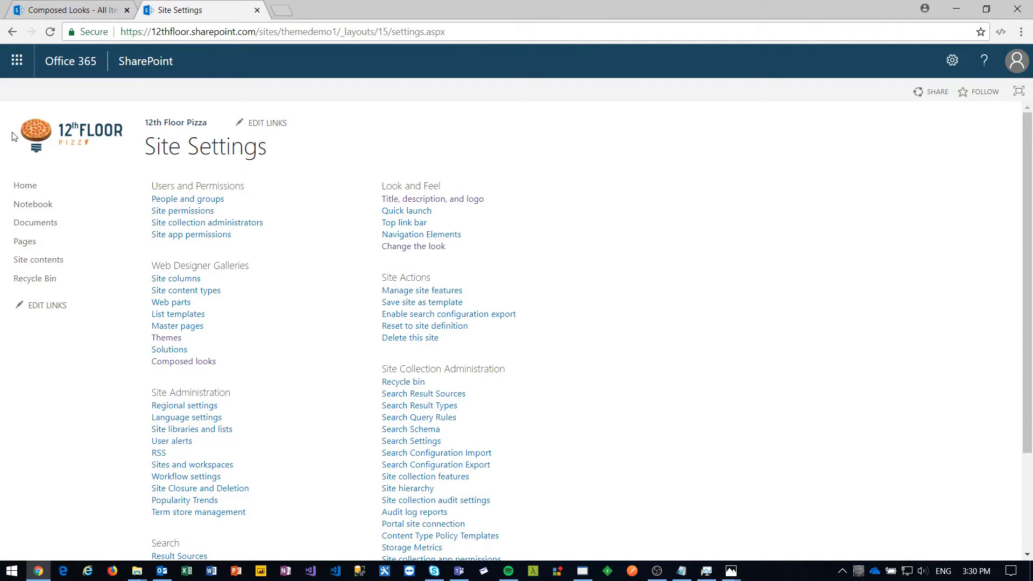
pyautogui.click(67, 137)
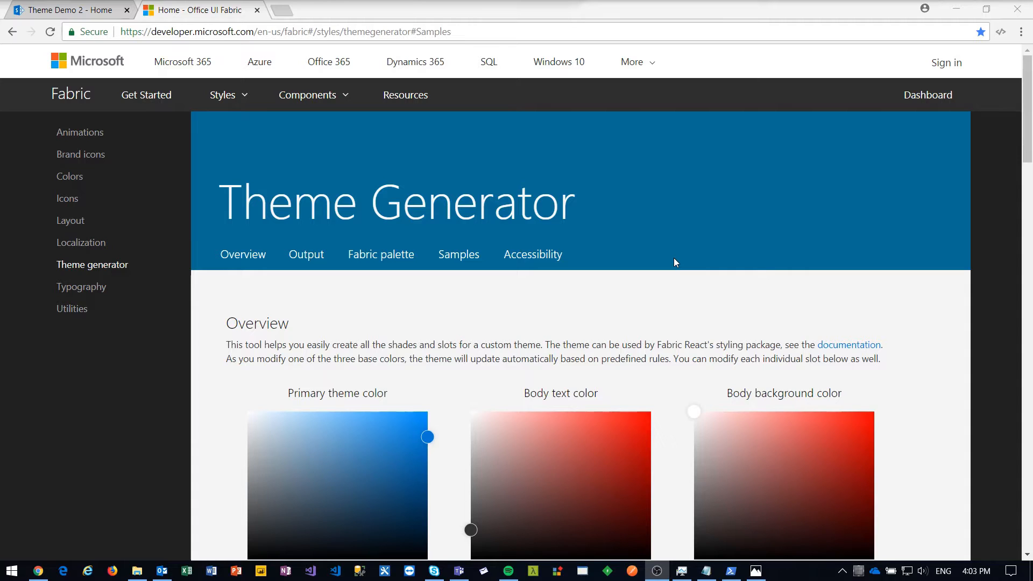
# Examine the Theme Generator's base color pickers, its JSON, SASS and PowerShell output, and the Fabric palette slots
pyautogui.scroll(-2, 674, 262)
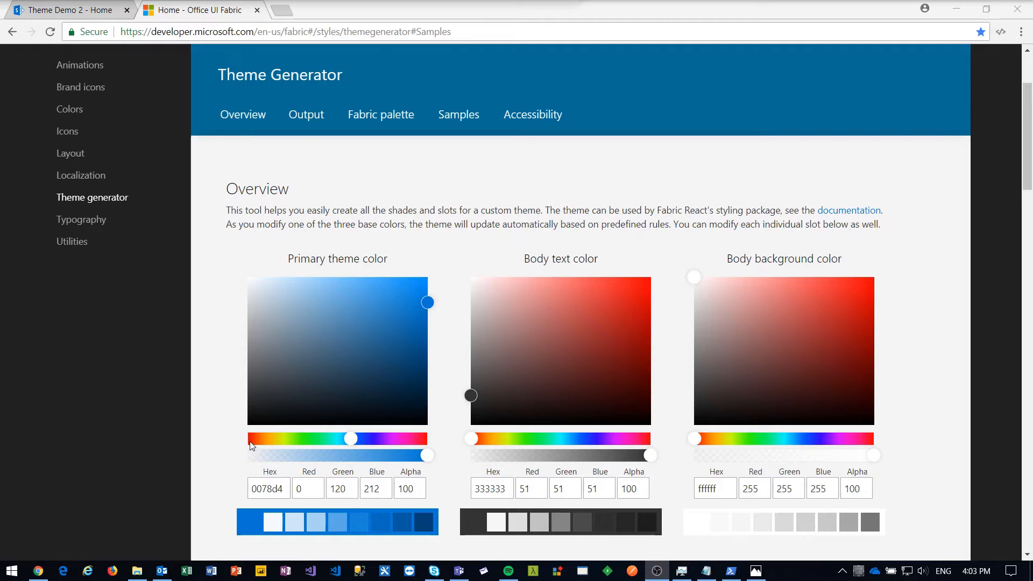
pyautogui.scroll(1, 783, 299)
pyautogui.scroll(-5, 783, 294)
pyautogui.scroll(-4, 782, 285)
pyautogui.scroll(1, 892, 290)
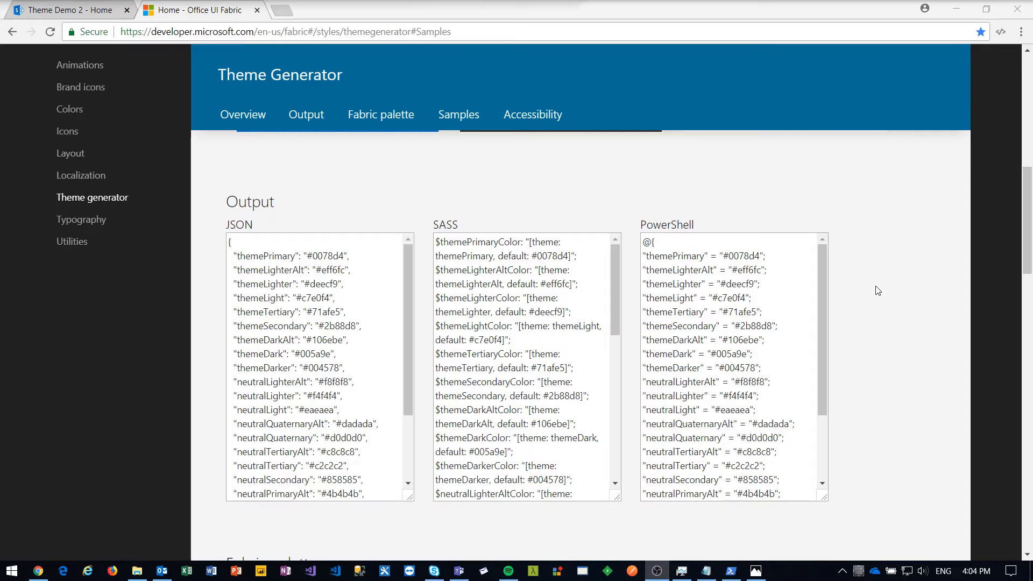
pyautogui.scroll(-6, 878, 291)
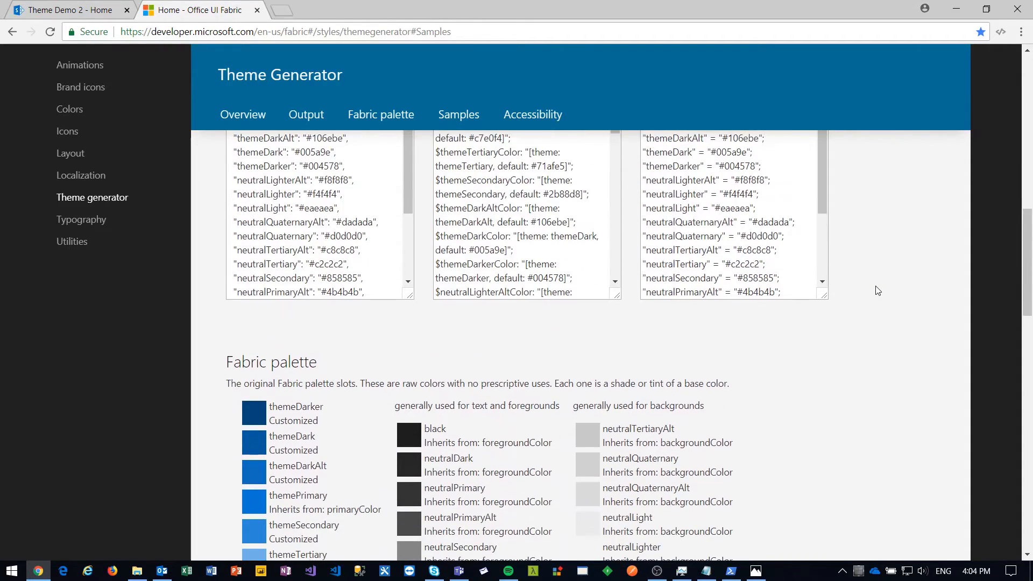
pyautogui.scroll(-1, 872, 291)
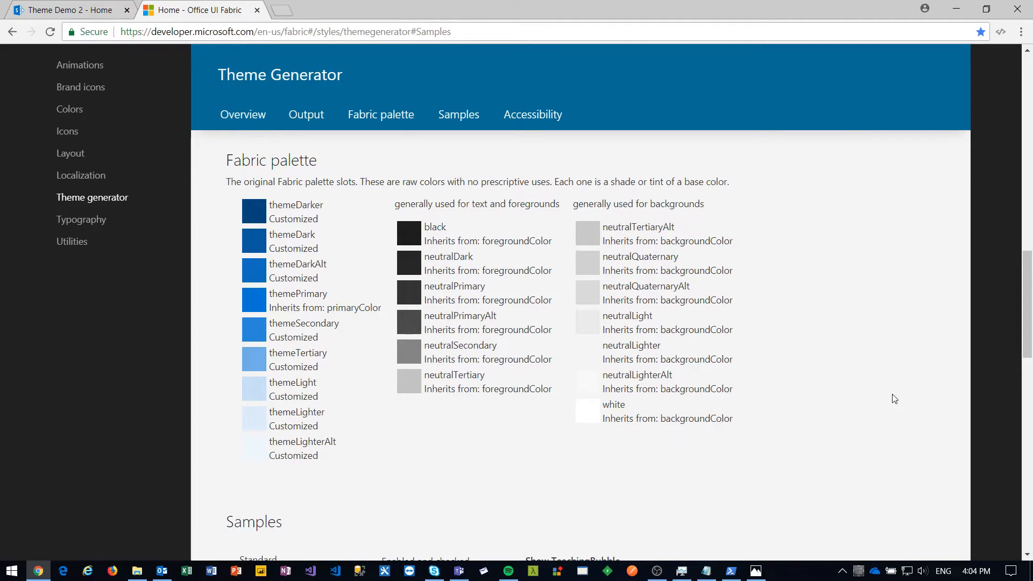
# Review the theme's sample controls, show and dismiss the sample TeachingBubble, and examine the accessibility contrast table
pyautogui.scroll(-2, 837, 352)
pyautogui.scroll(-3, 838, 350)
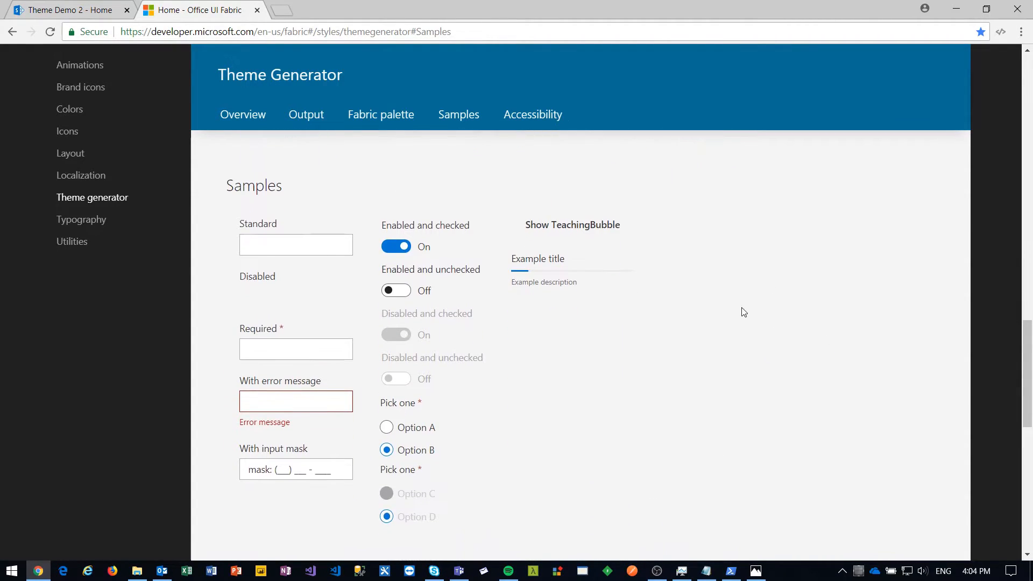
pyautogui.click(594, 236)
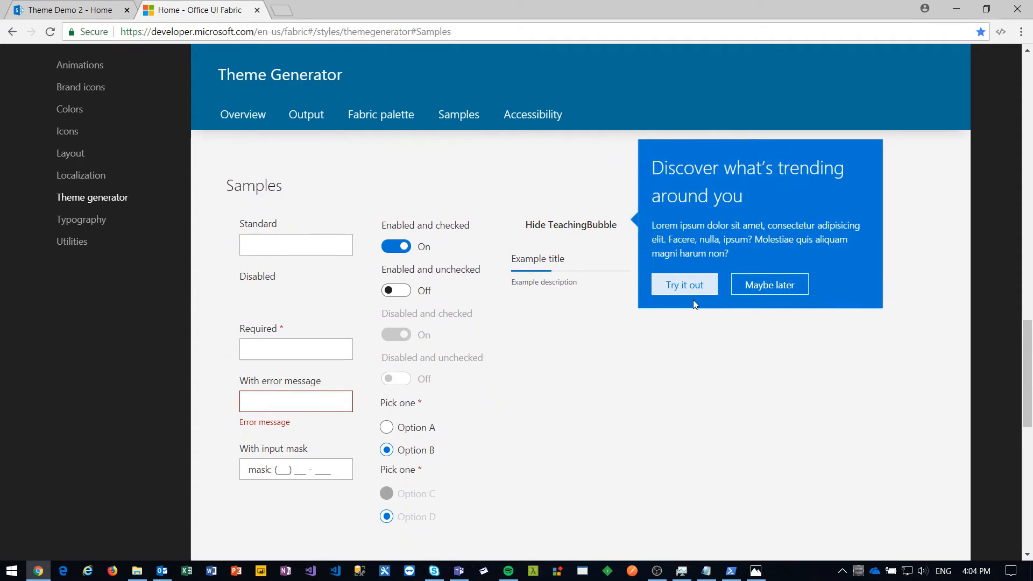
pyautogui.click(749, 285)
pyautogui.scroll(-3, 630, 302)
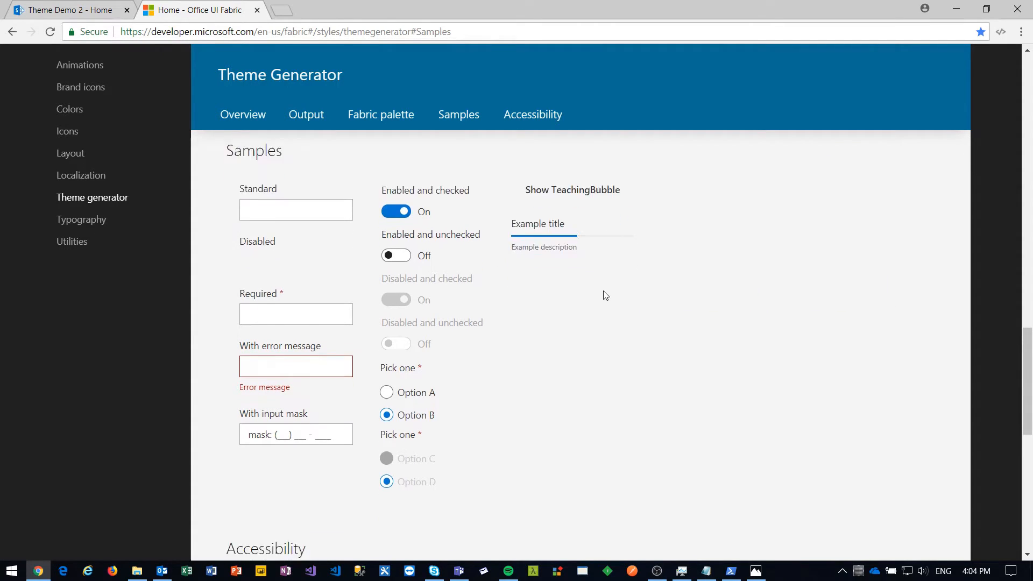
pyautogui.scroll(-2, 631, 292)
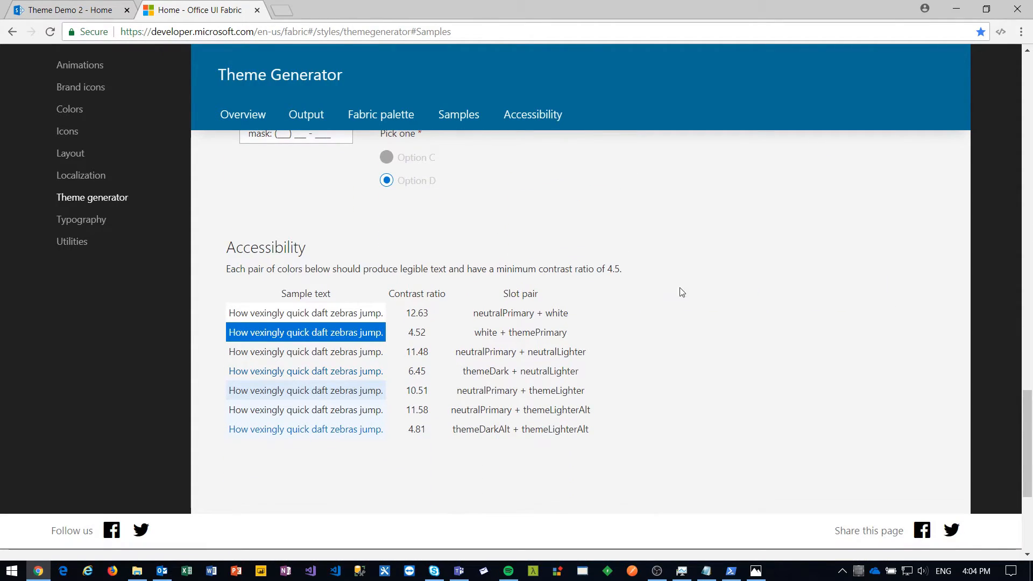
# Check the brand colors in PrimaryColors.JPG and set the Theme Generator's primary theme color to hex 1d465c
pyautogui.scroll(13, 724, 294)
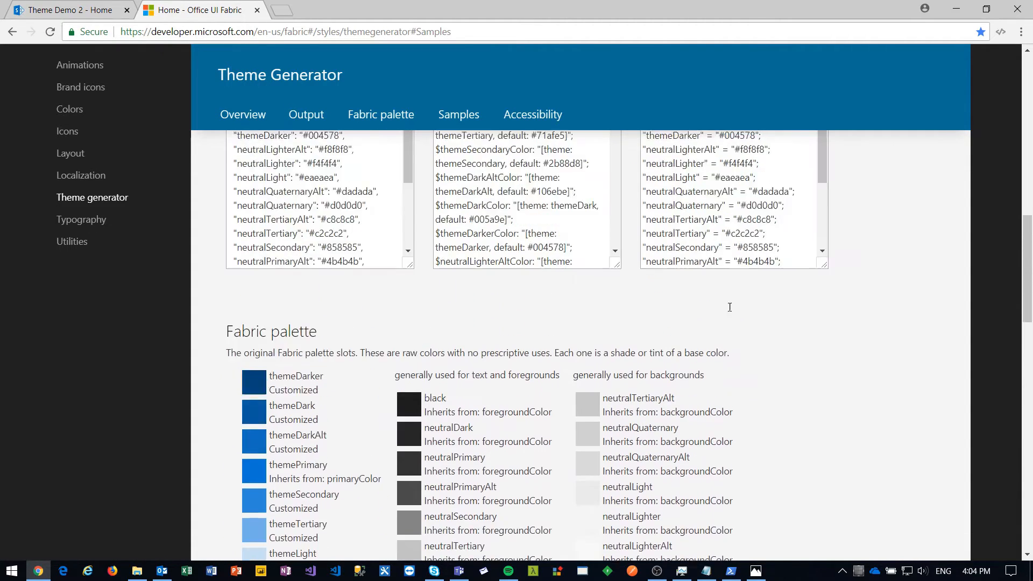
pyautogui.scroll(8, 743, 331)
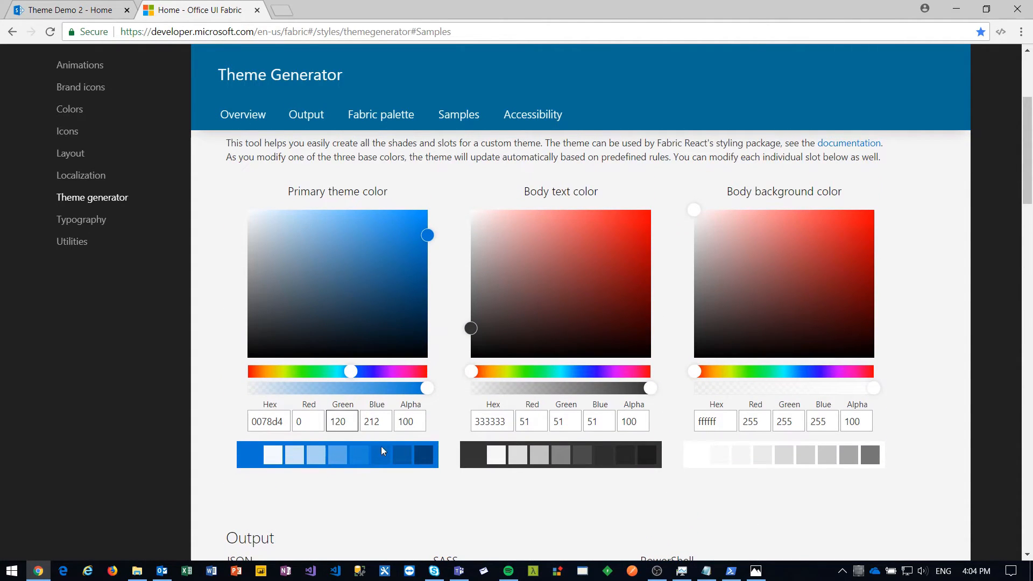
pyautogui.click(756, 571)
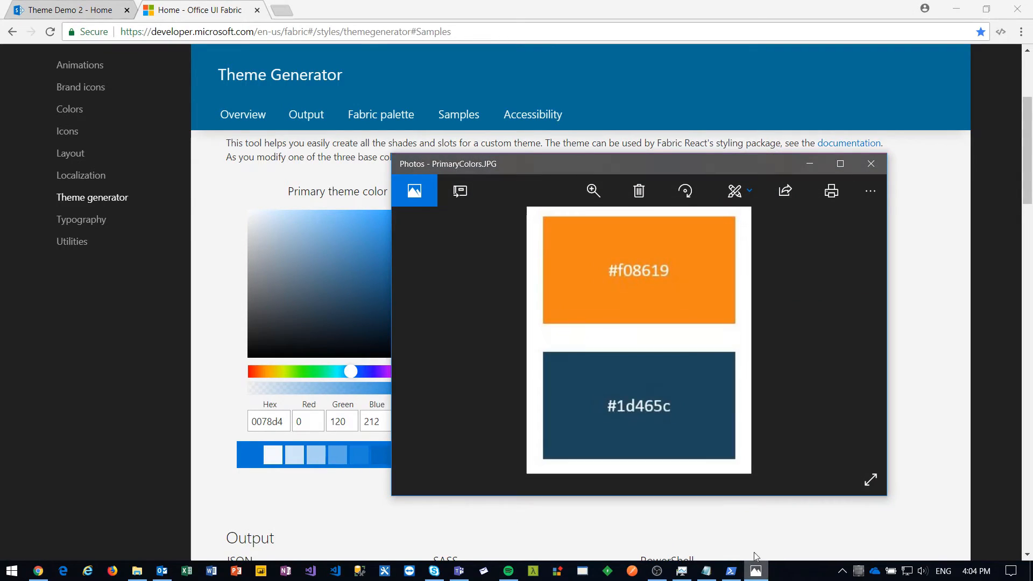
pyautogui.moveTo(563, 162); pyautogui.dragTo(573, 0)
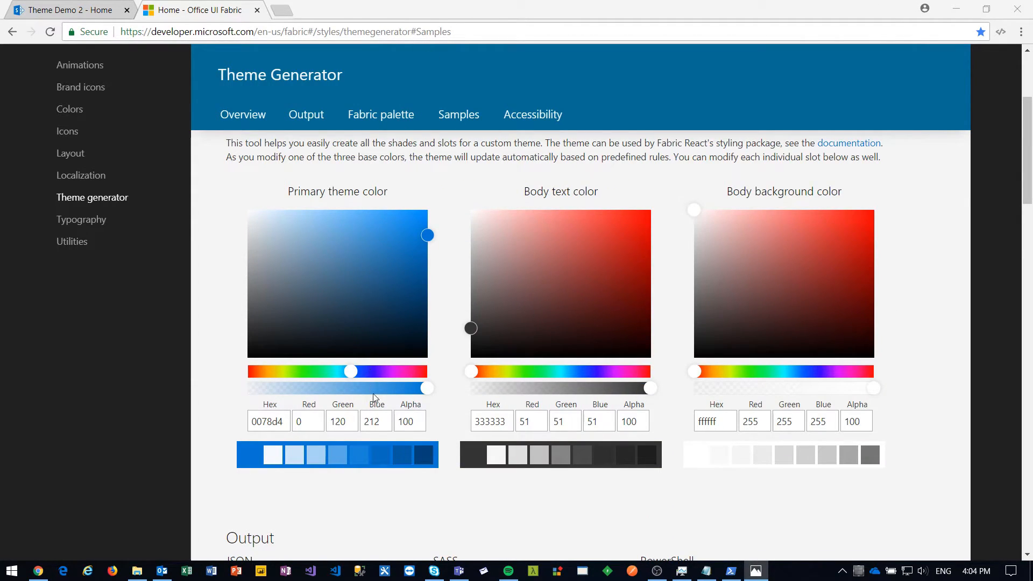
pyautogui.moveTo(288, 422); pyautogui.dragTo(223, 422)
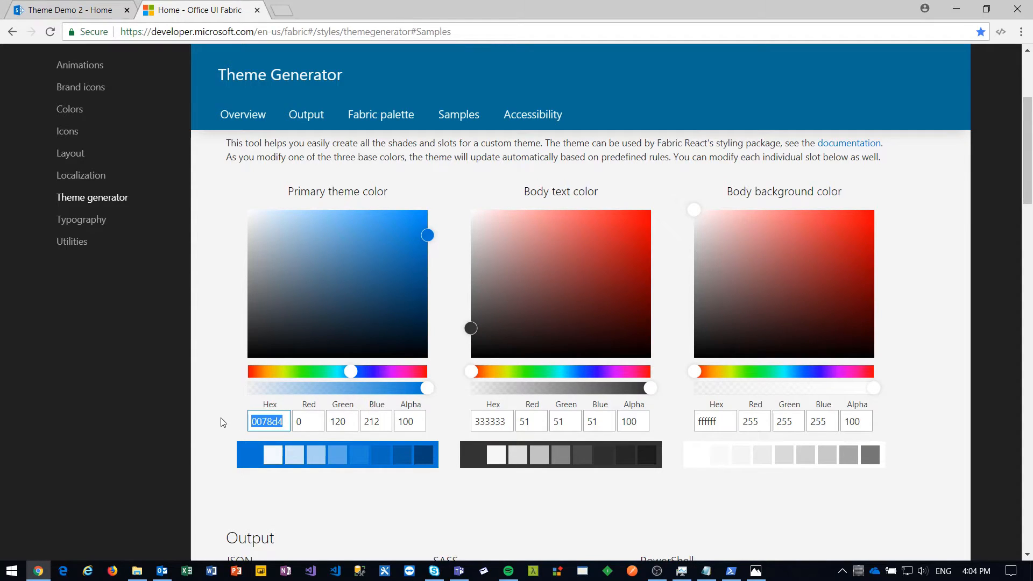
pyautogui.write('1d465c')
pyautogui.click(218, 414)
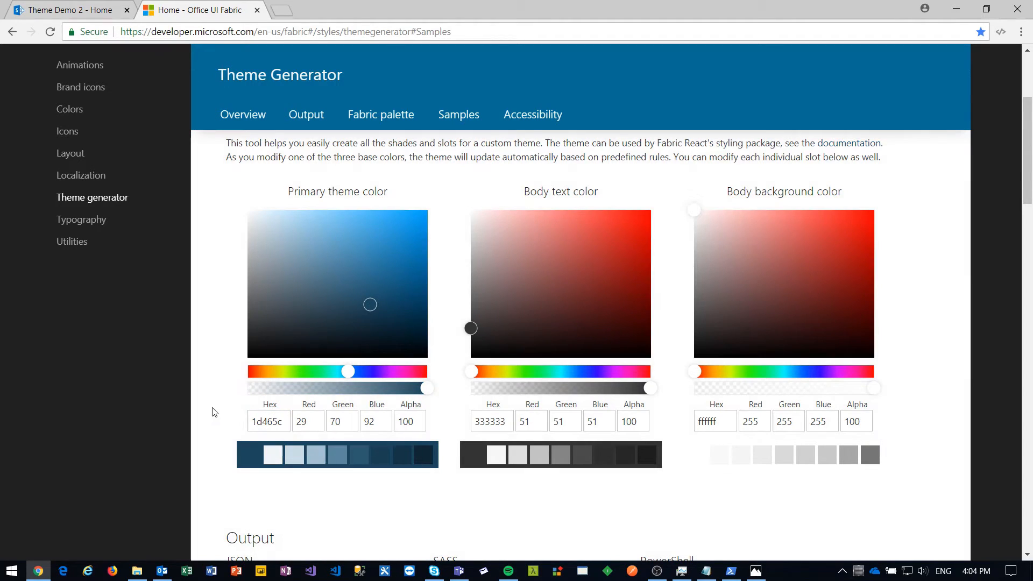
# Review the recolored output, Fabric palette and sample controls, showing the sample TeachingBubble and dismissing it
pyautogui.scroll(-6, 220, 381)
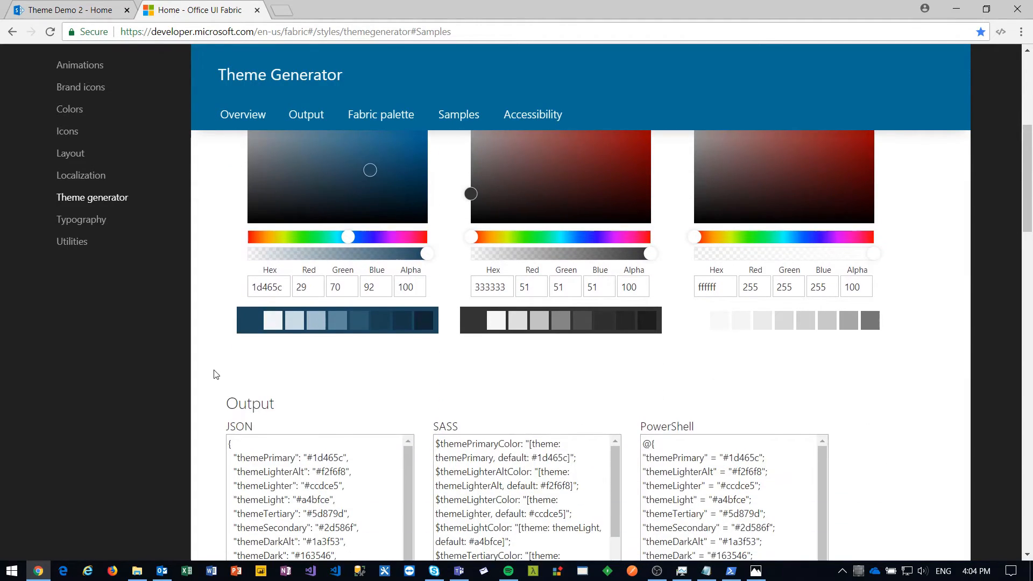
pyautogui.scroll(-7, 205, 379)
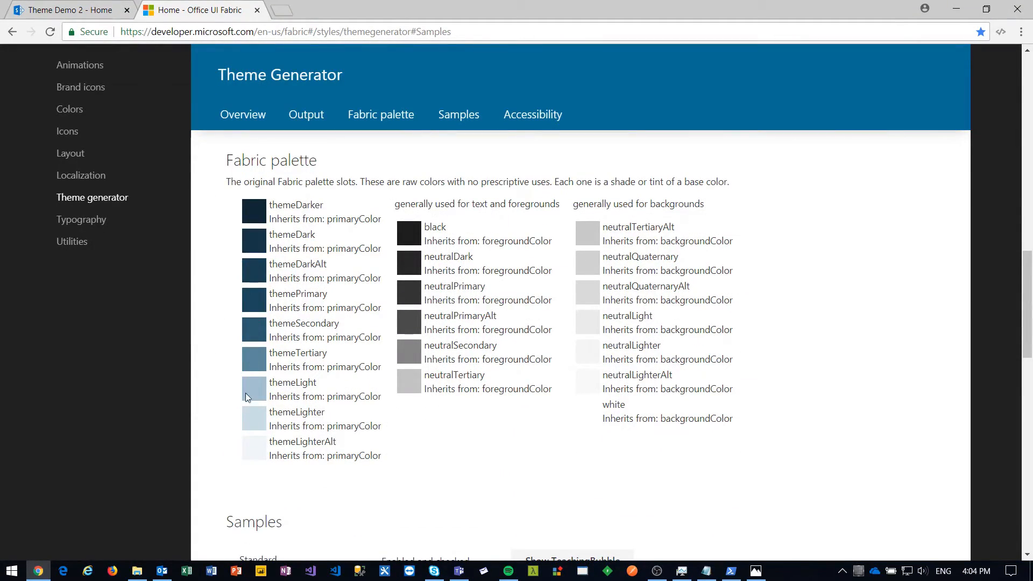
pyautogui.scroll(-5, 780, 417)
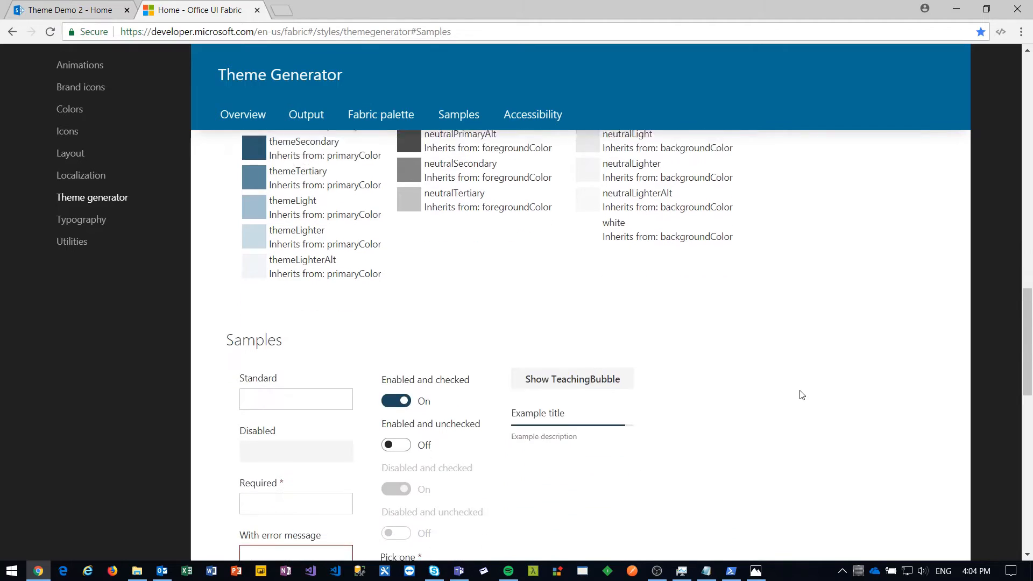
pyautogui.click(587, 293)
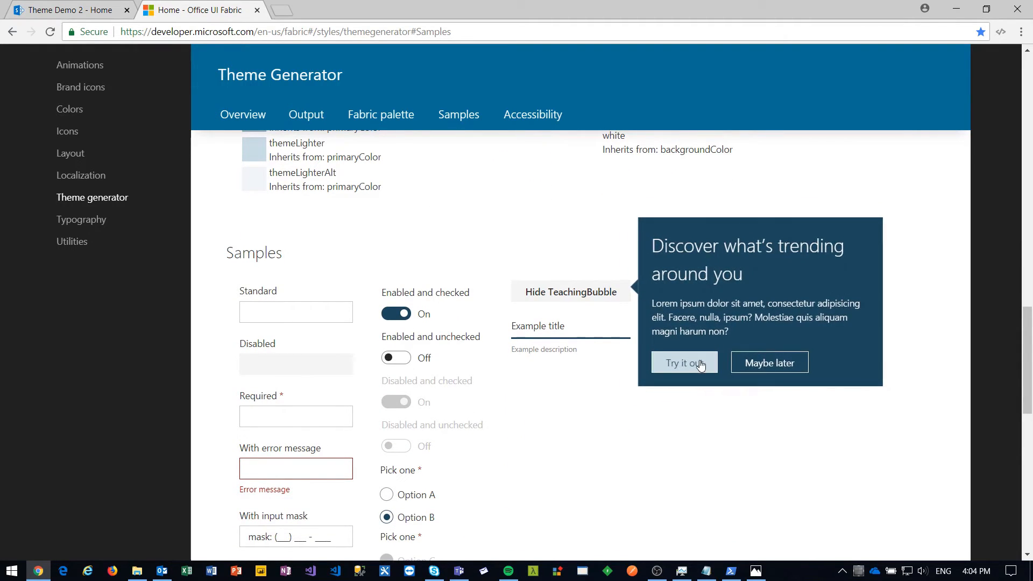
pyautogui.click(775, 370)
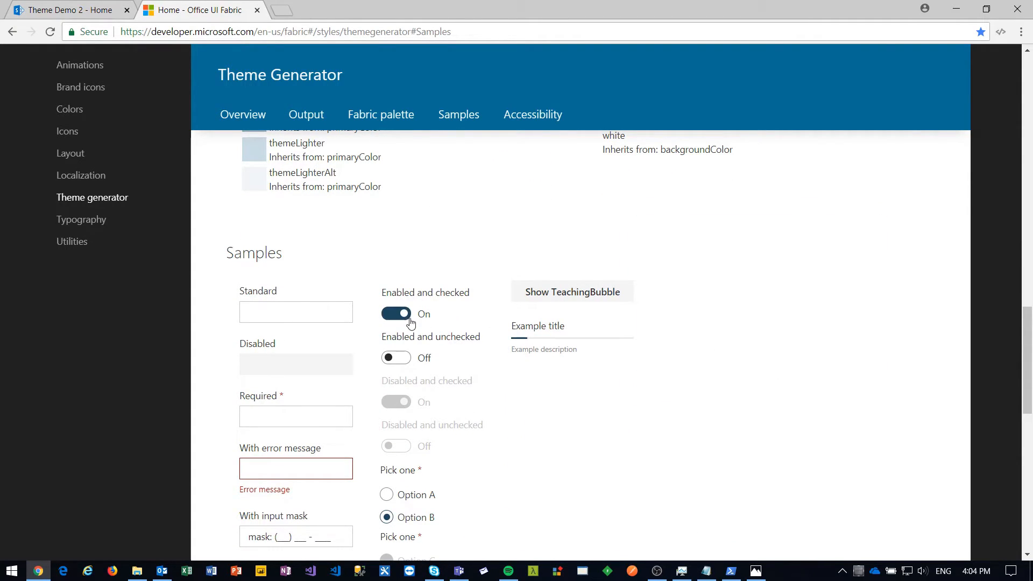
# Set the neutralLighterAlt slot in the Fabric palette to hex f08619
pyautogui.scroll(2, 746, 297)
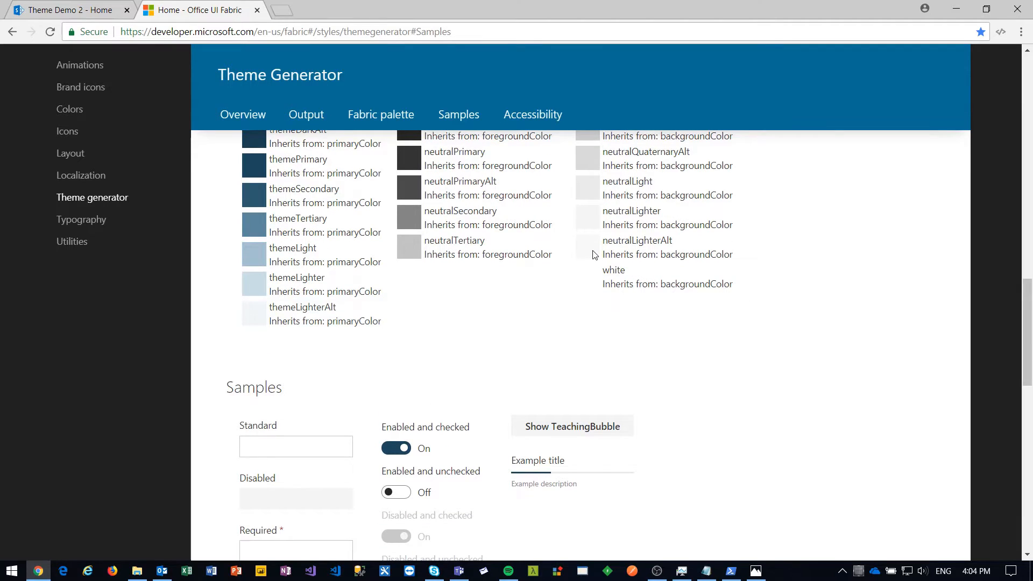
pyautogui.click(594, 254)
pyautogui.moveTo(445, 503); pyautogui.dragTo(384, 496)
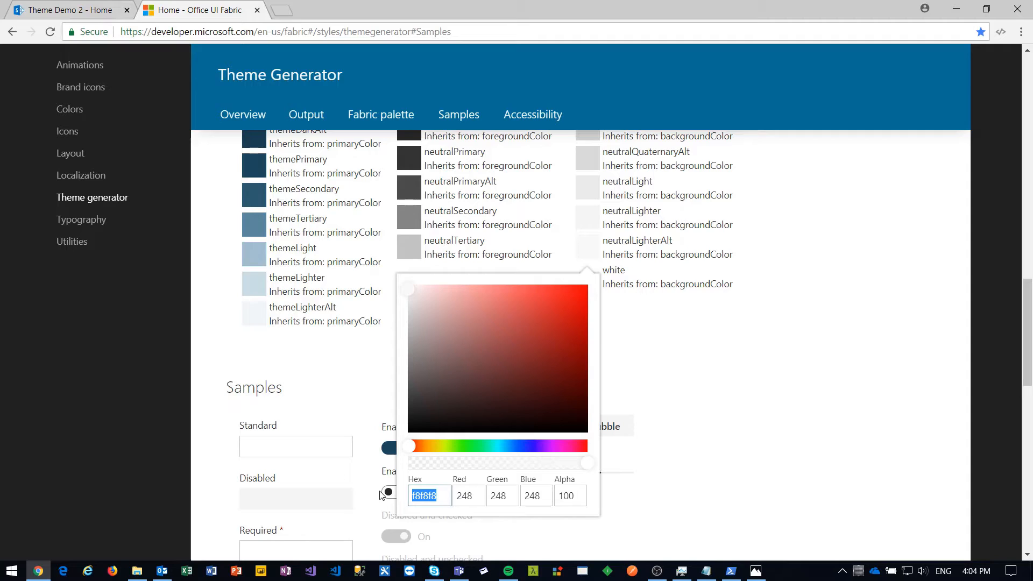
pyautogui.write('f08619')
pyautogui.press('Return')
pyautogui.click(796, 456)
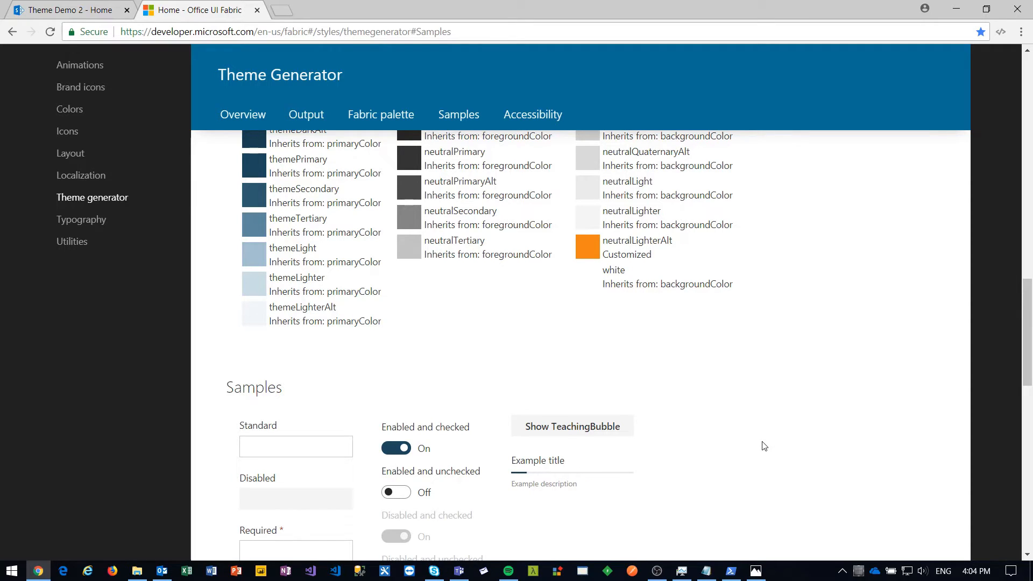
# Copy the theme's entire PowerShell output
pyautogui.scroll(3, 715, 371)
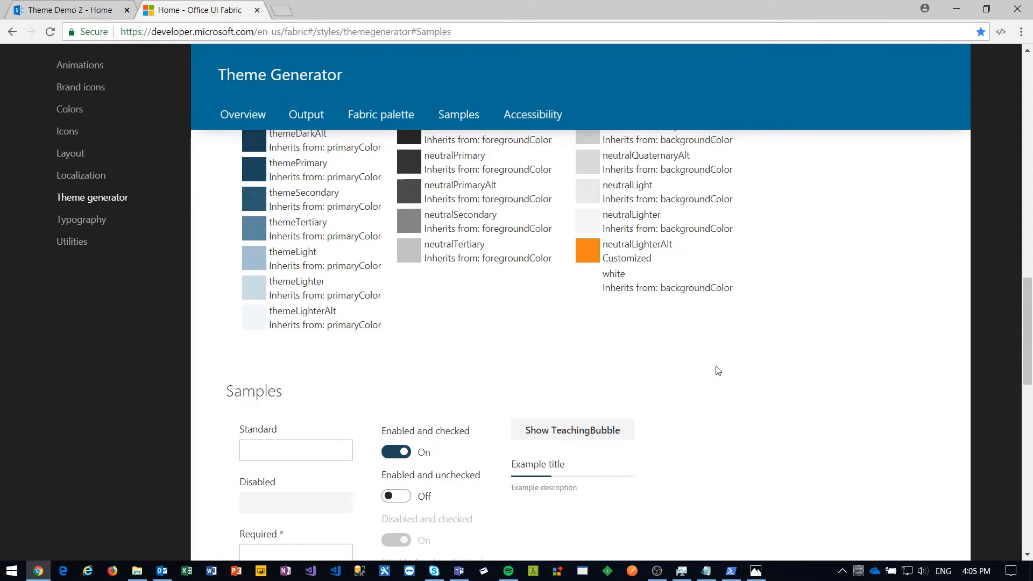
pyautogui.scroll(3, 737, 382)
pyautogui.scroll(3, 822, 419)
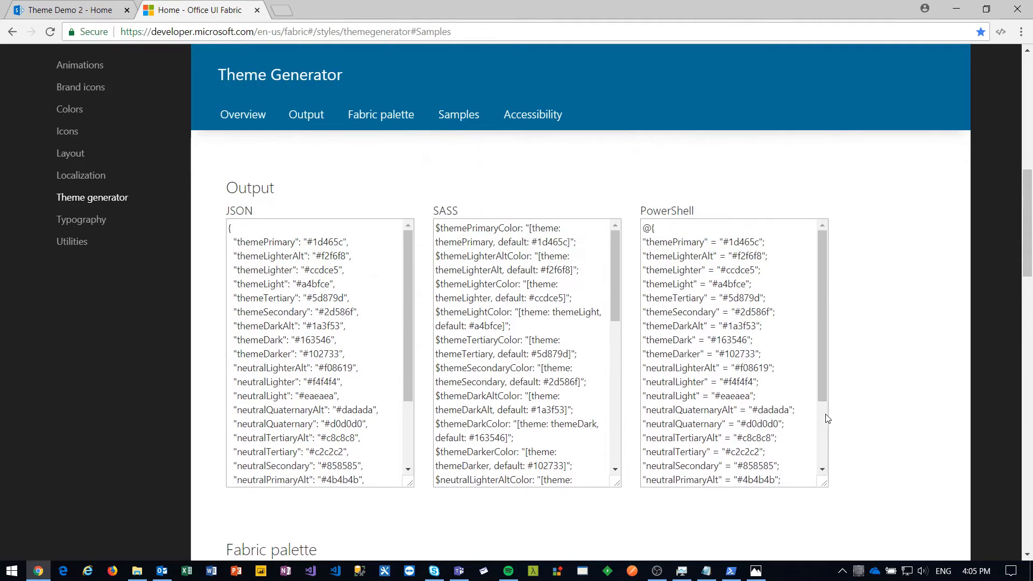
pyautogui.click(677, 277)
pyautogui.moveTo(647, 243); pyautogui.dragTo(779, 522)
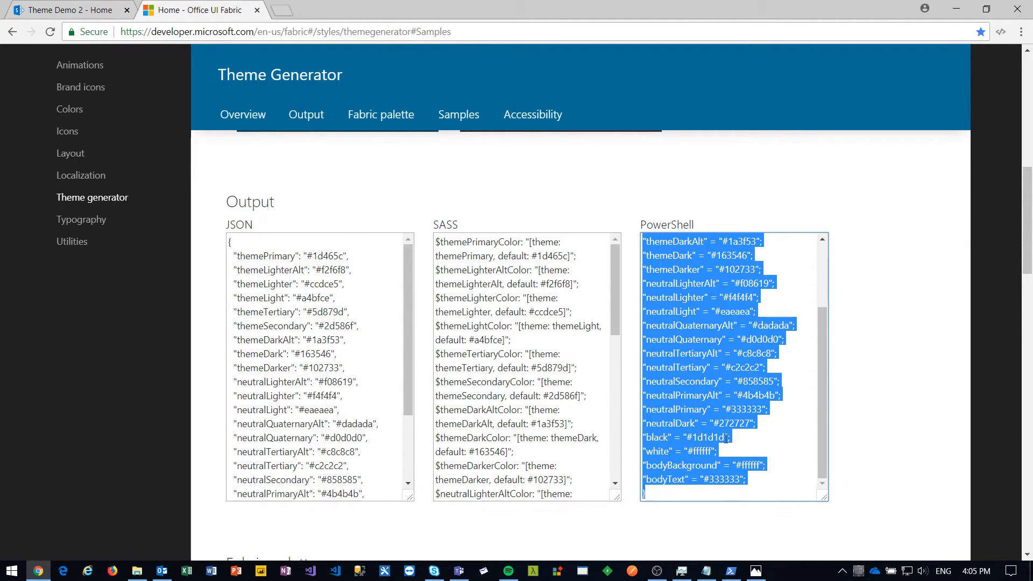
pyautogui.rightClick(660, 330)
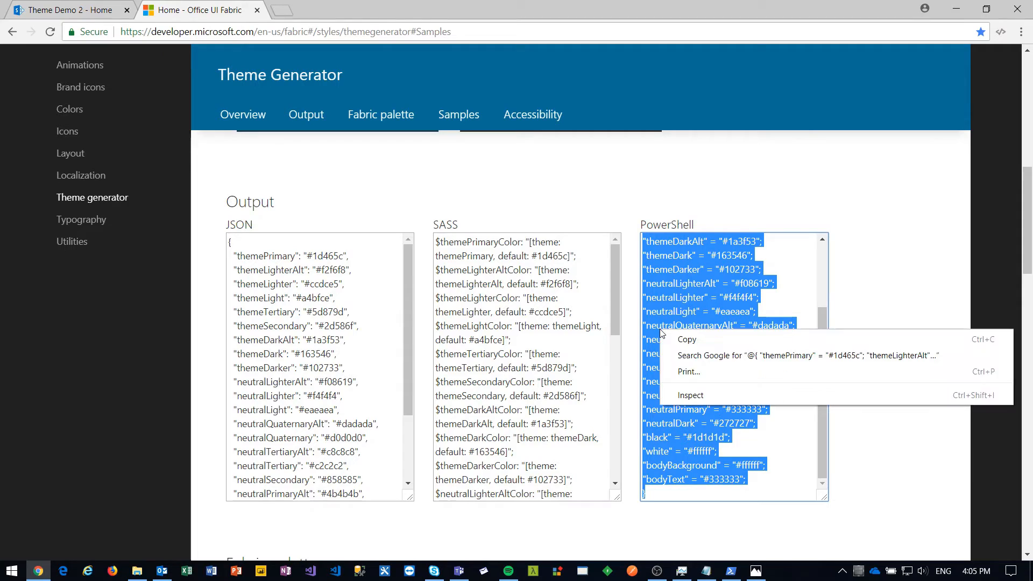
pyautogui.click(687, 340)
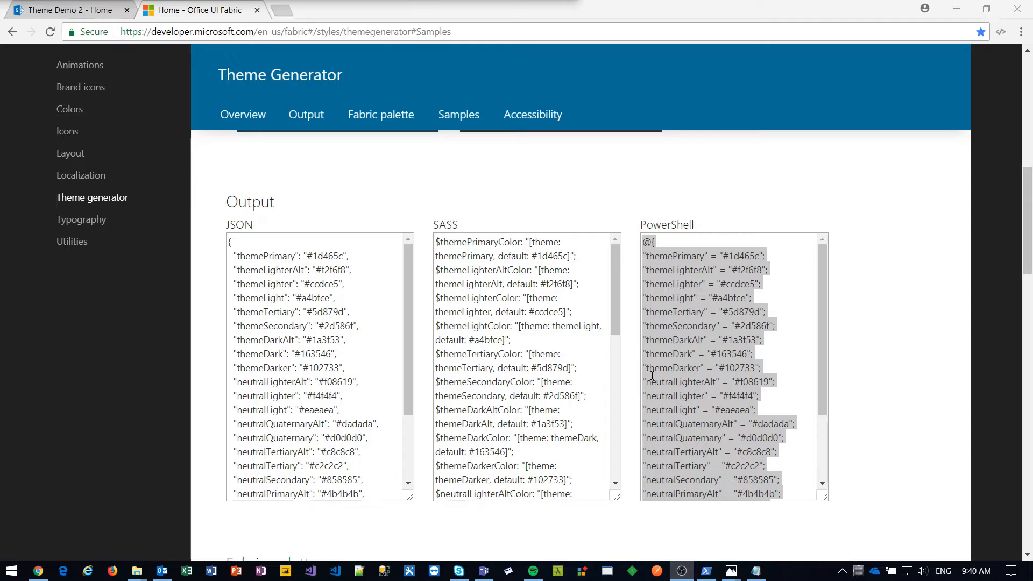
# Switch to SharePoint Online Management Shell, abandon the unfinished Connect-SPOService command, and assign the copied palette to $customTheme
pyautogui.click(706, 571)
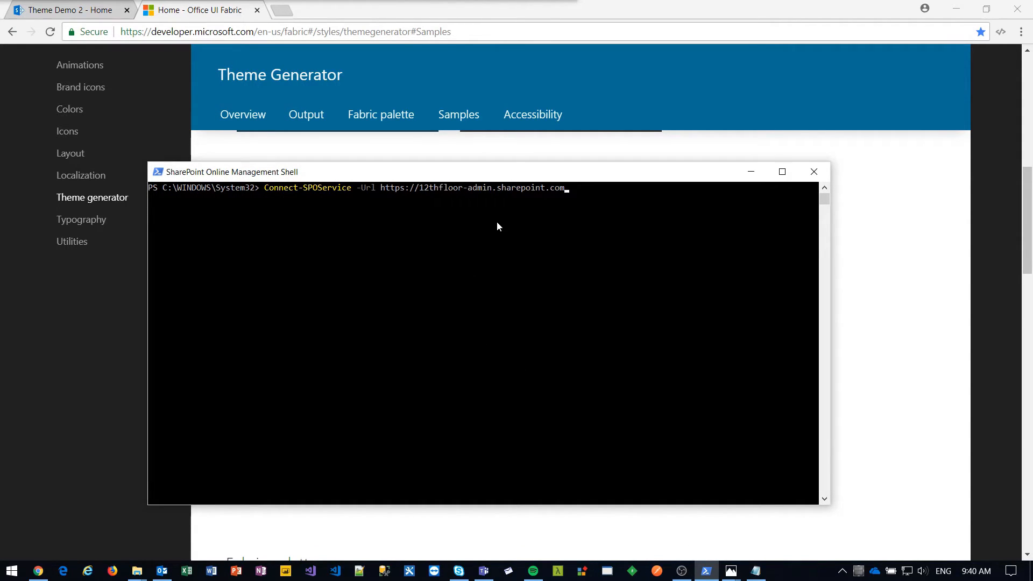
pyautogui.hotkey('ctrl', 'c')
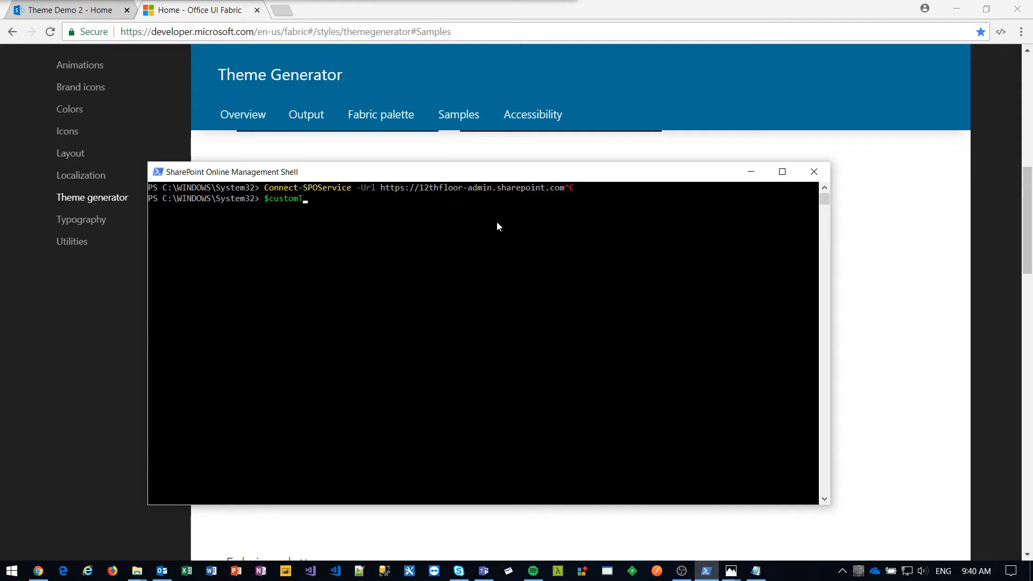
pyautogui.hotkey('ctrl', 'v')
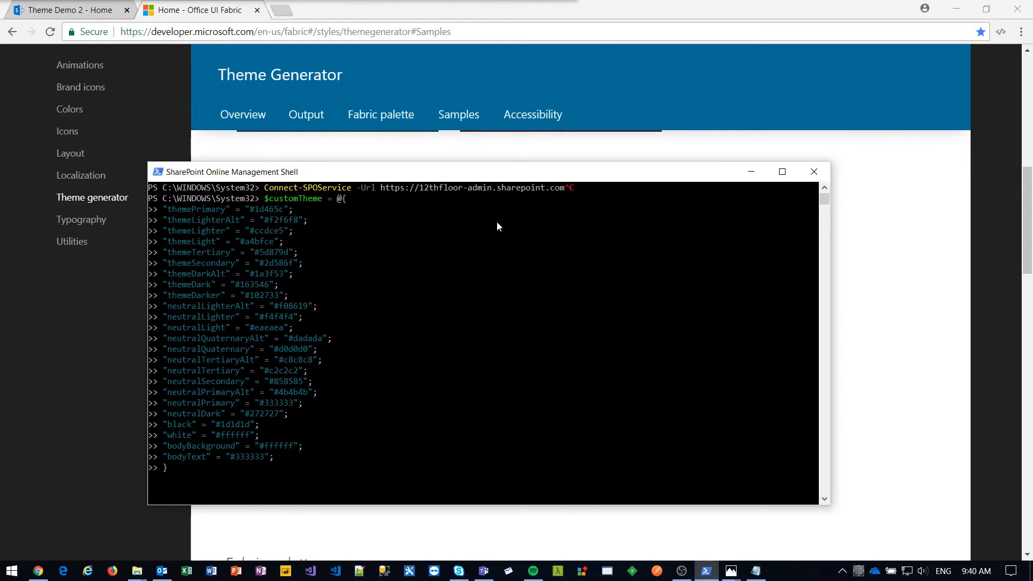
pyautogui.press('Return')
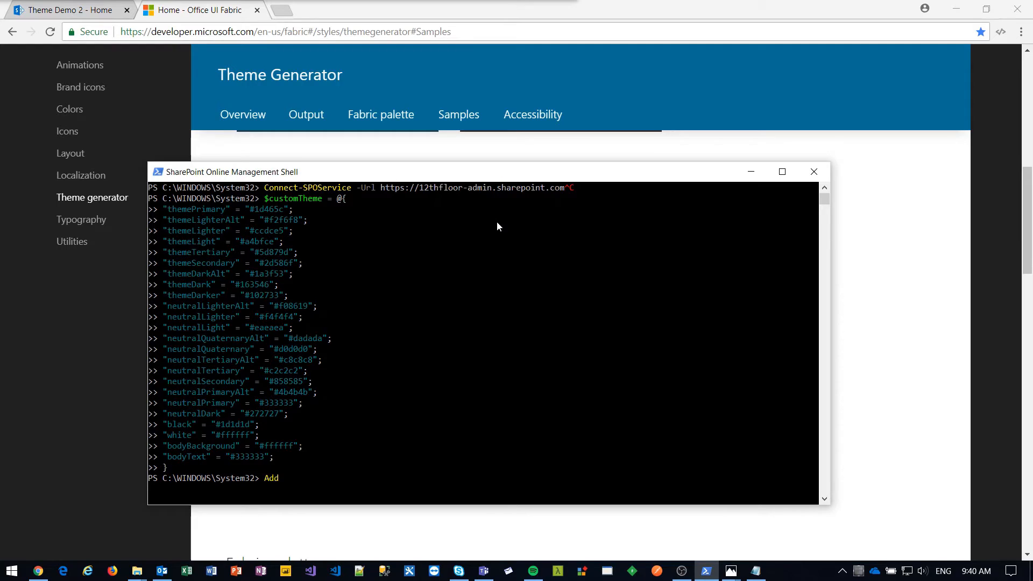
# Run Add-SPOTheme with the name "12thFloorPizzaTheme", palette $customTheme and IsInverted $false
pyautogui.write('th')
pyautogui.press('Tab')
pyautogui.write('-Name "12thFloorPizzaTheme')
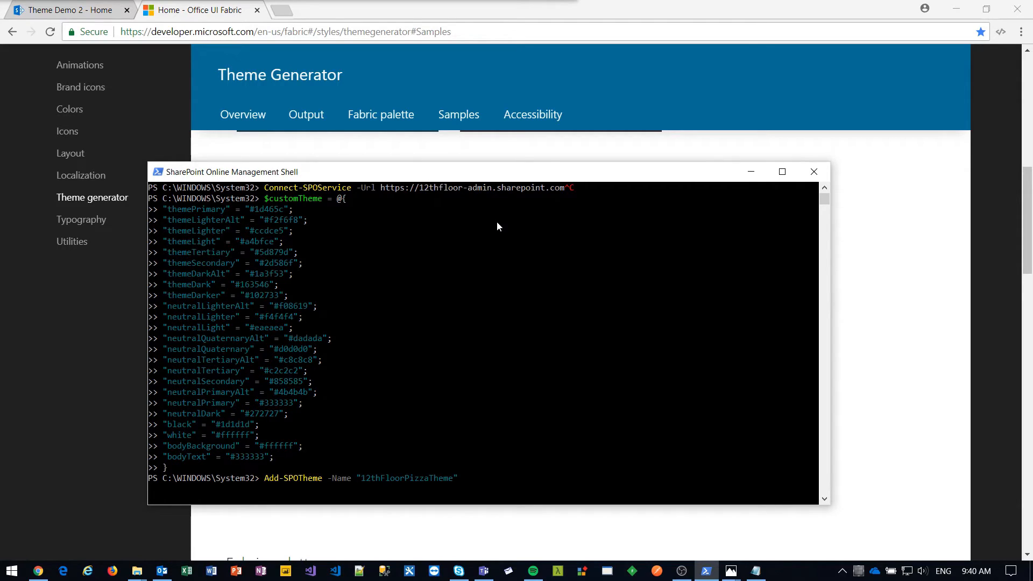
pyautogui.write('" -Pa')
pyautogui.press('Tab')
pyautogui.write('$custom')
pyautogui.press('Tab')
pyautogui.write('-IsInve')
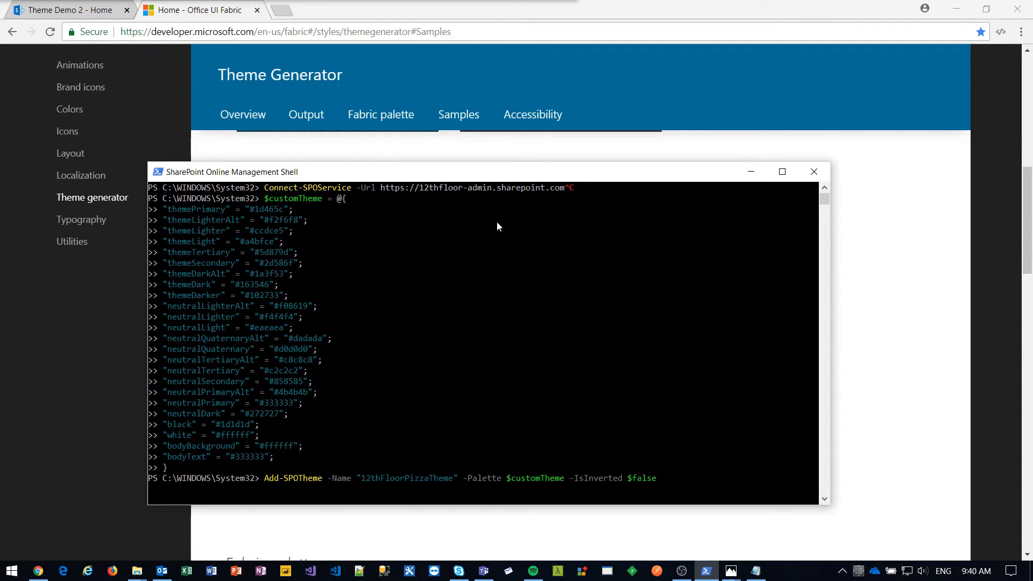
pyautogui.press('Return')
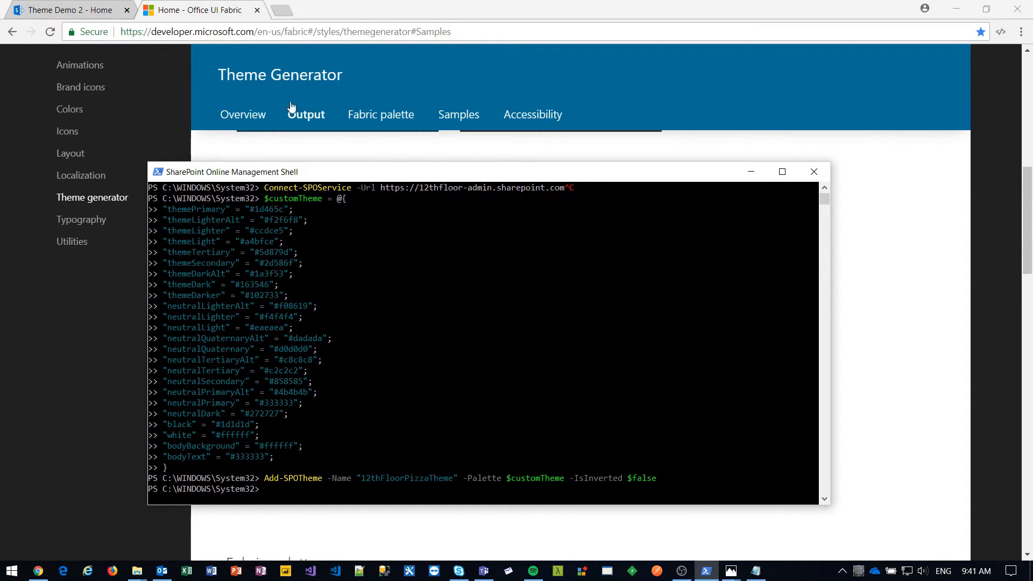
# Switch to the Theme Demo 2 SharePoint site and look over its home page from the header to the comments
pyautogui.click(167, 15)
pyautogui.click(62, 11)
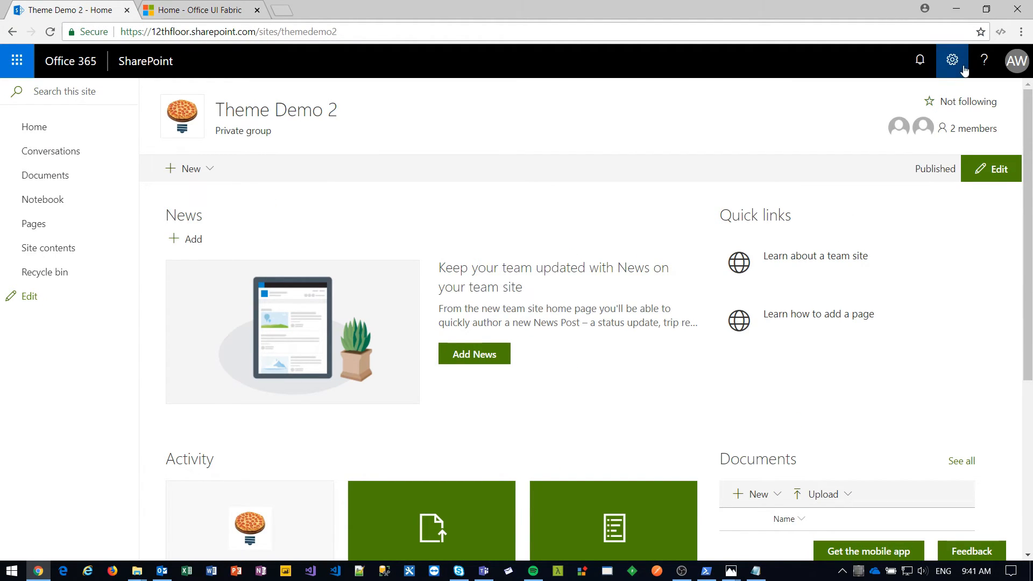
pyautogui.click(358, 36)
pyautogui.doubleClick(362, 34)
pyautogui.click(500, 106)
pyautogui.scroll(-1, 572, 208)
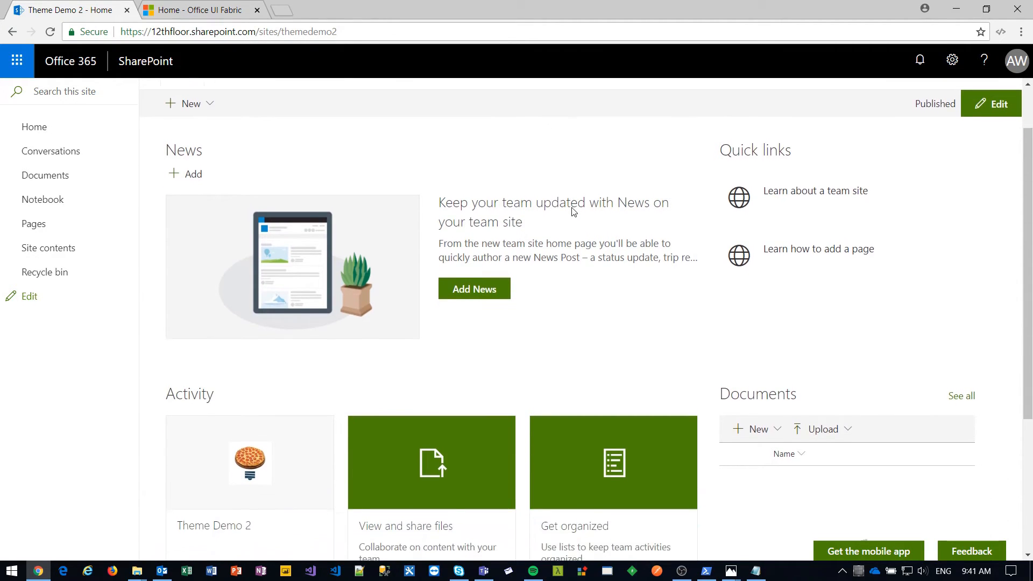
pyautogui.scroll(-3, 573, 211)
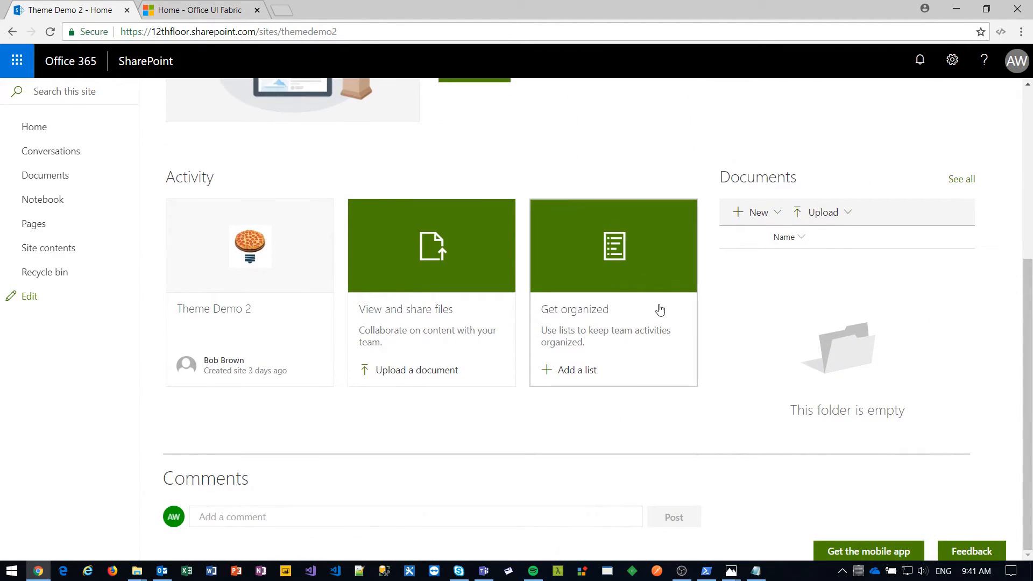
pyautogui.scroll(4, 656, 301)
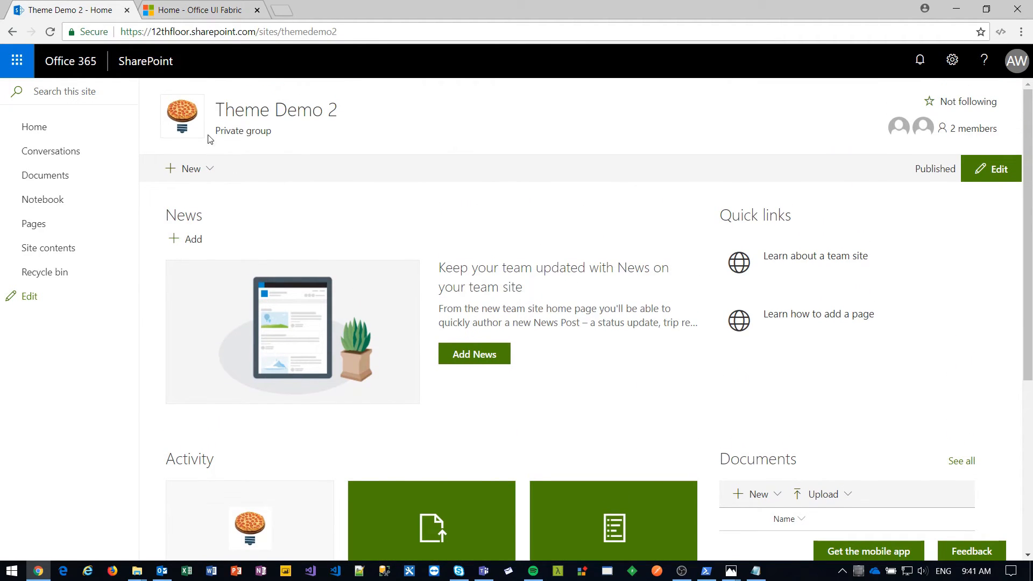
# Rename the site as 12th Floor Pizza Modern in its site information and save the change
pyautogui.click(952, 60)
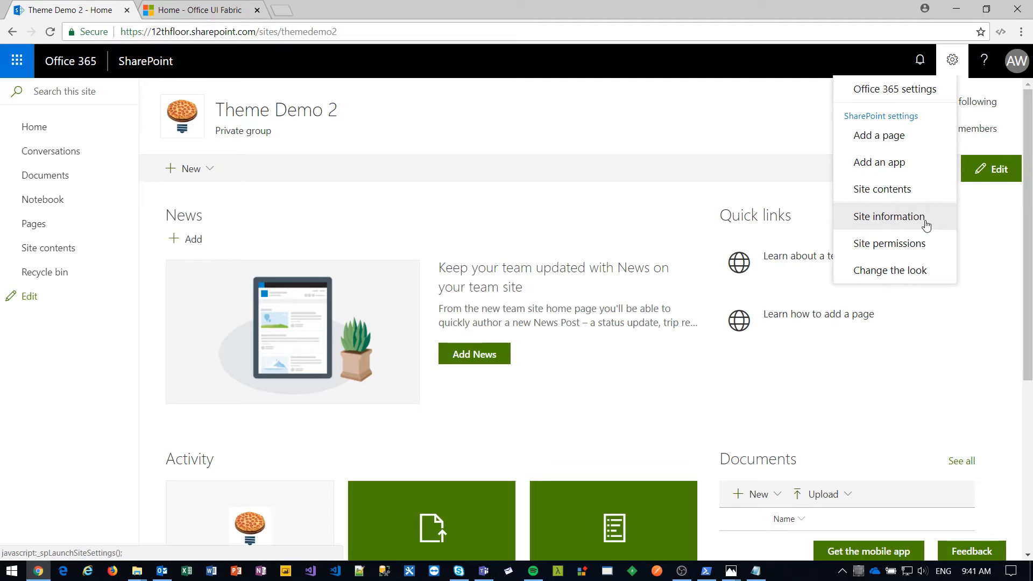
pyautogui.click(889, 216)
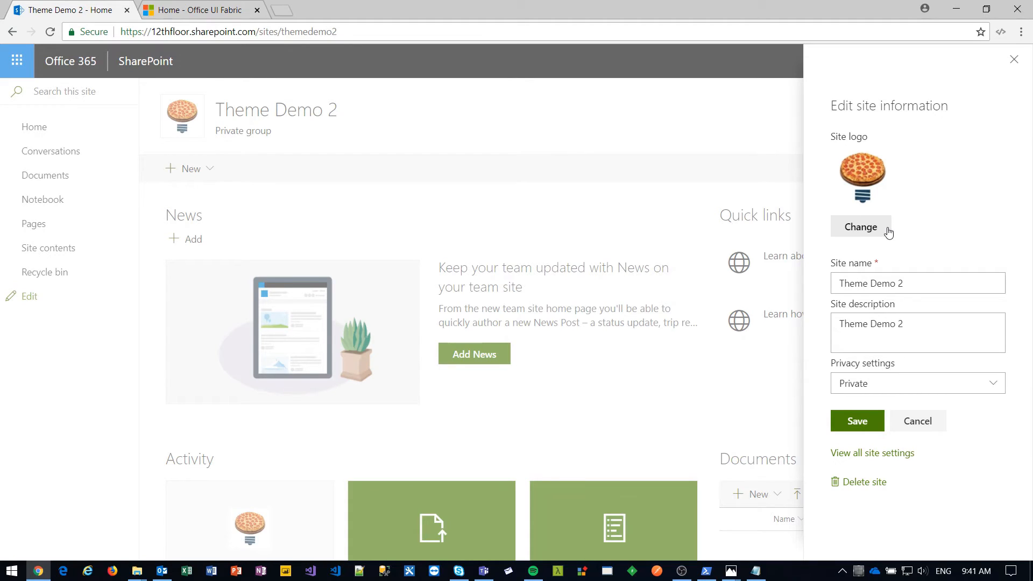
pyautogui.click(943, 286)
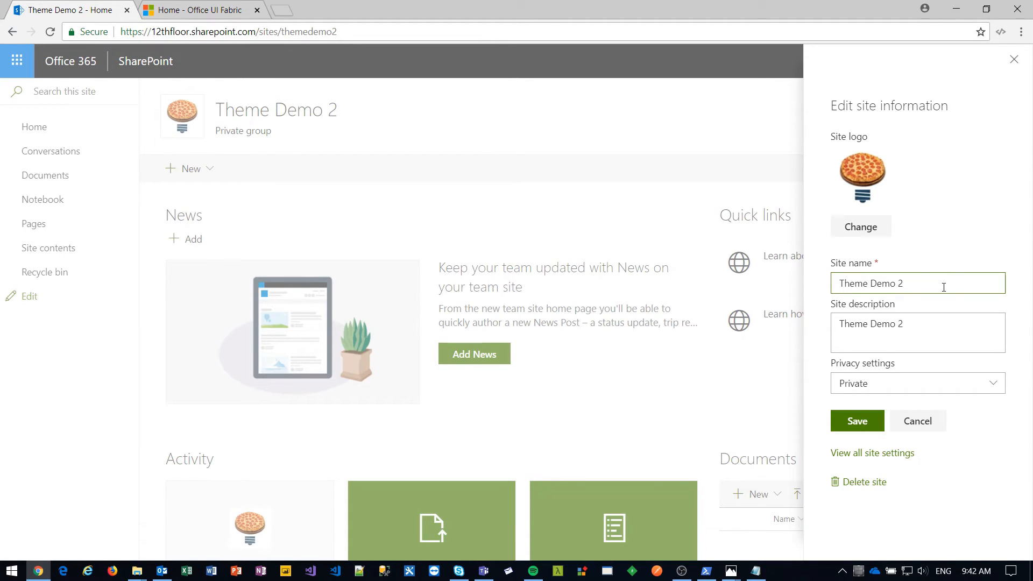
pyautogui.moveTo(944, 287); pyautogui.dragTo(815, 285)
pyautogui.write('12th Floor Pizza Modern')
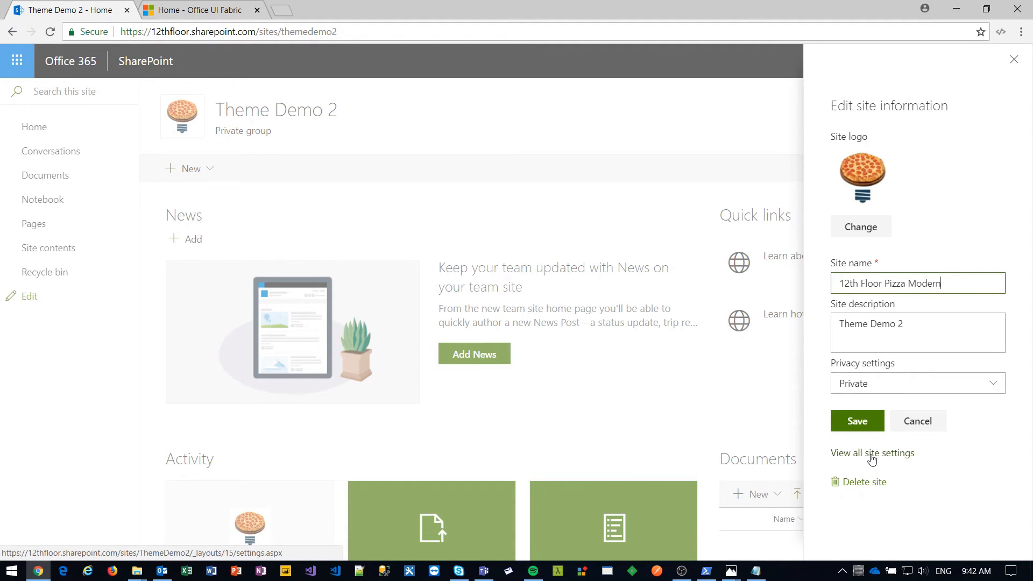
pyautogui.click(863, 425)
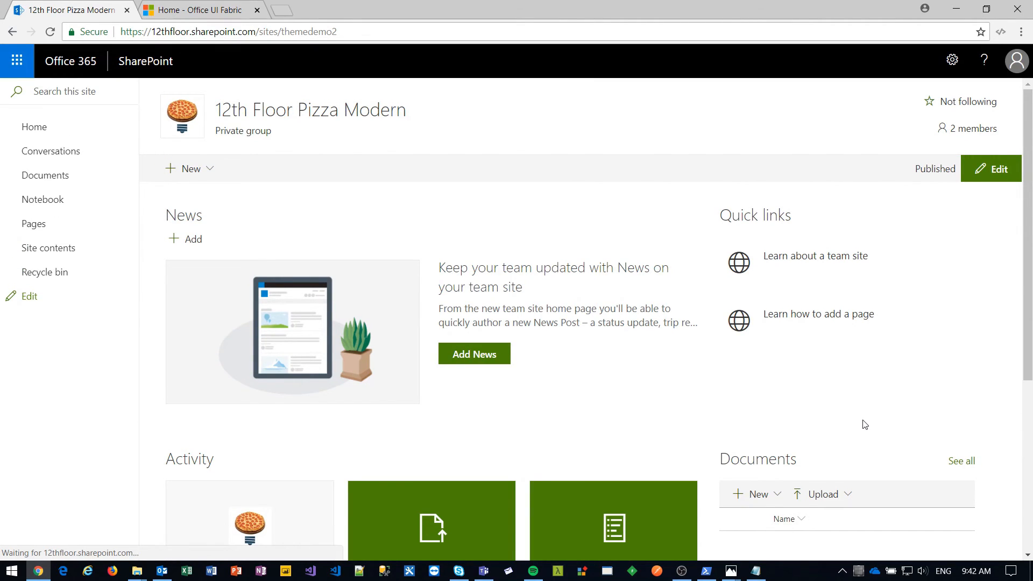
# Change the site's look to the company theme 12thFloorPizzaTheme, check its preview across the home page and apply it
pyautogui.click(953, 66)
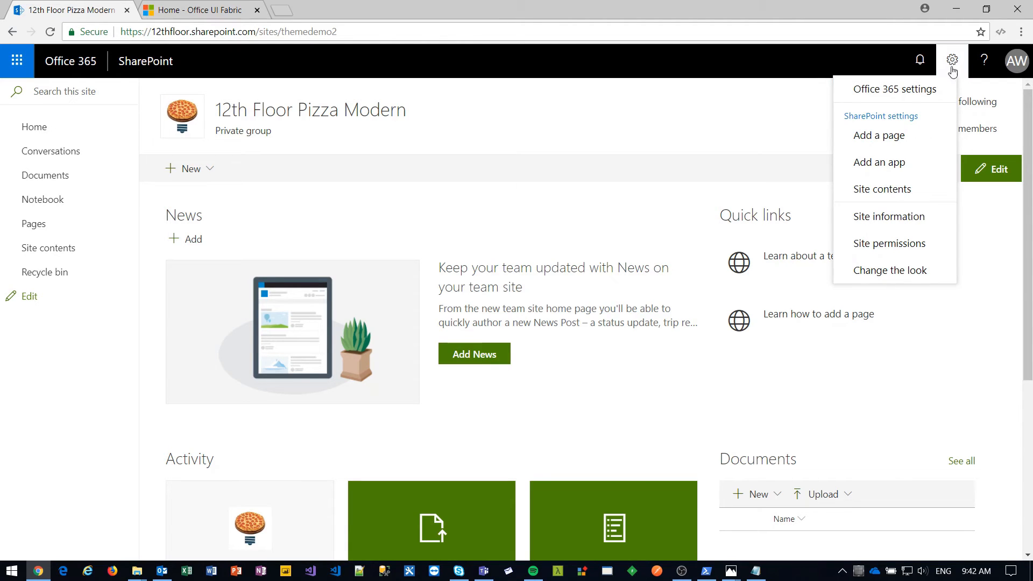
pyautogui.click(934, 276)
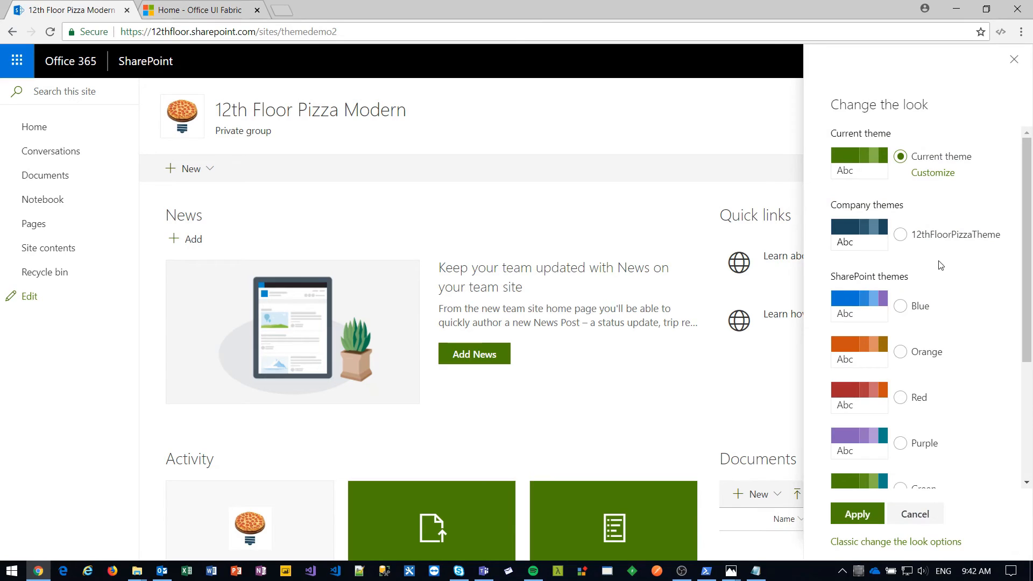
pyautogui.click(854, 254)
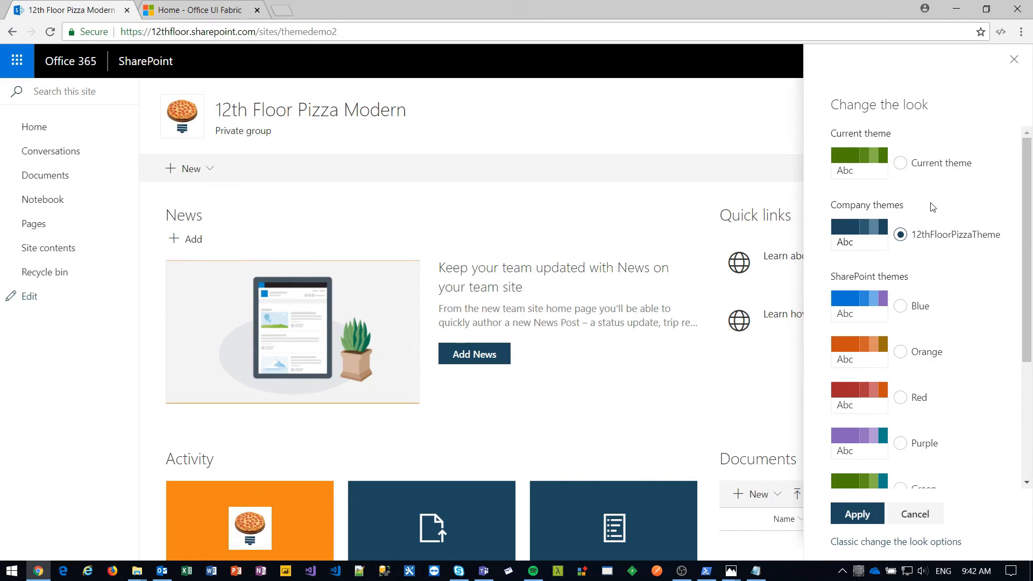
pyautogui.scroll(-3, 565, 257)
pyautogui.scroll(3, 566, 258)
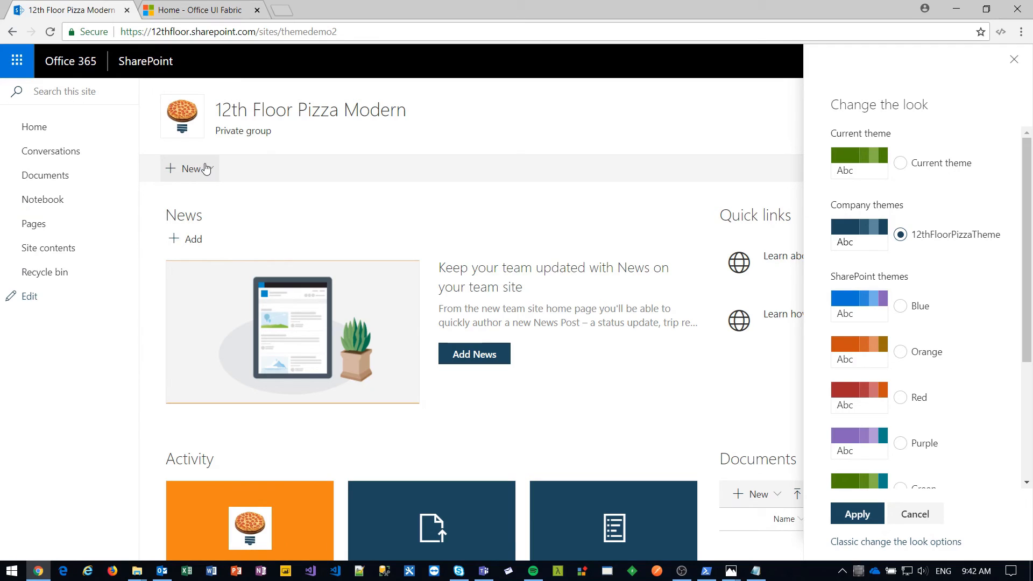
pyautogui.scroll(-4, 473, 242)
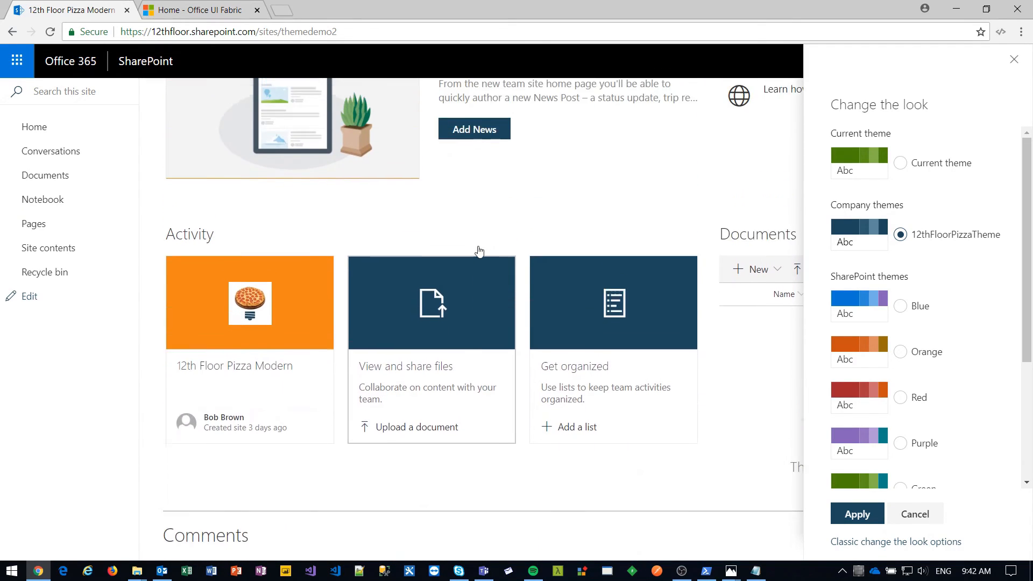
pyautogui.scroll(4, 479, 249)
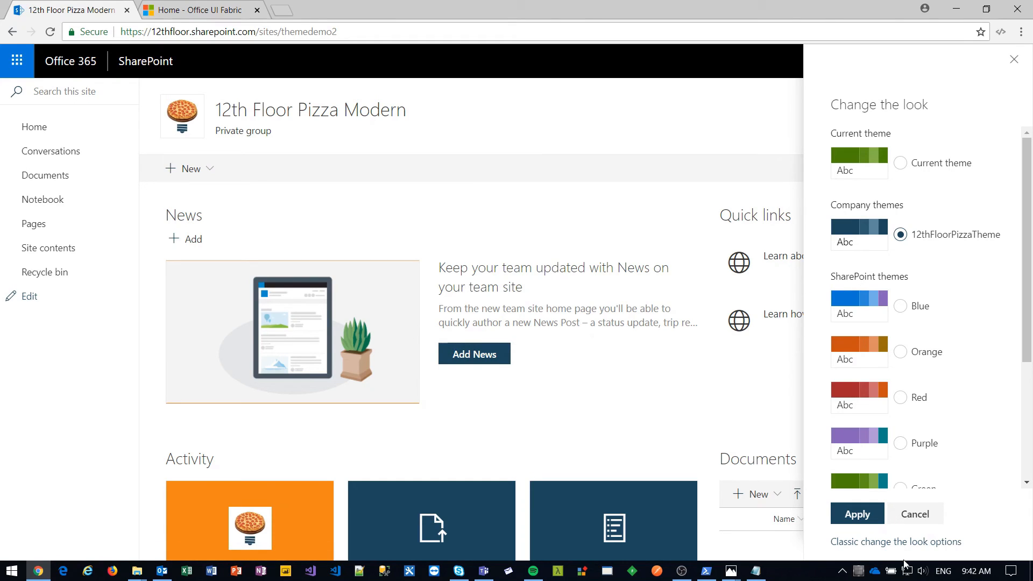
pyautogui.click(858, 515)
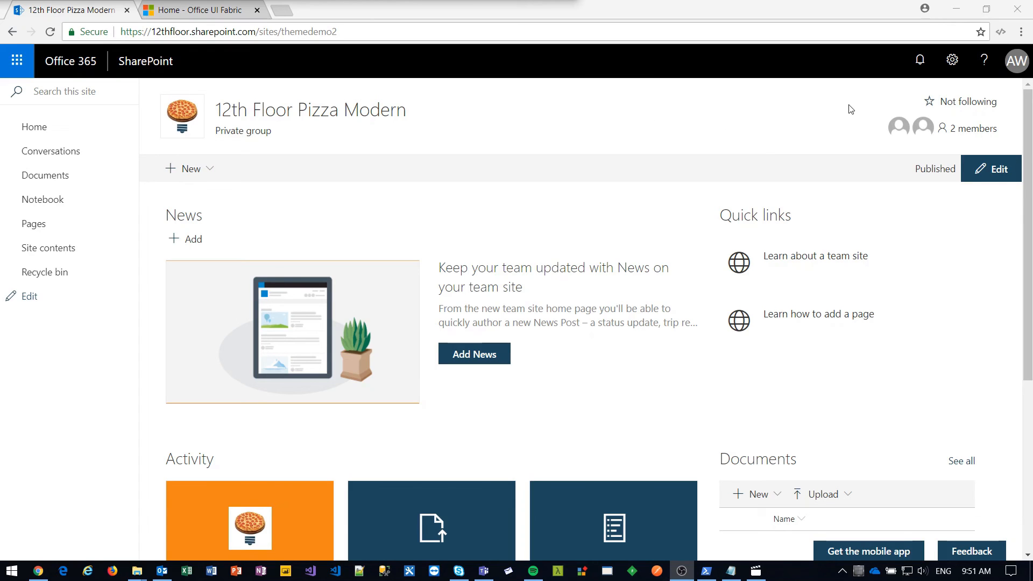
# Open the classic change the look options, look through the gallery of classic designs and return to the site's home page
pyautogui.click(961, 69)
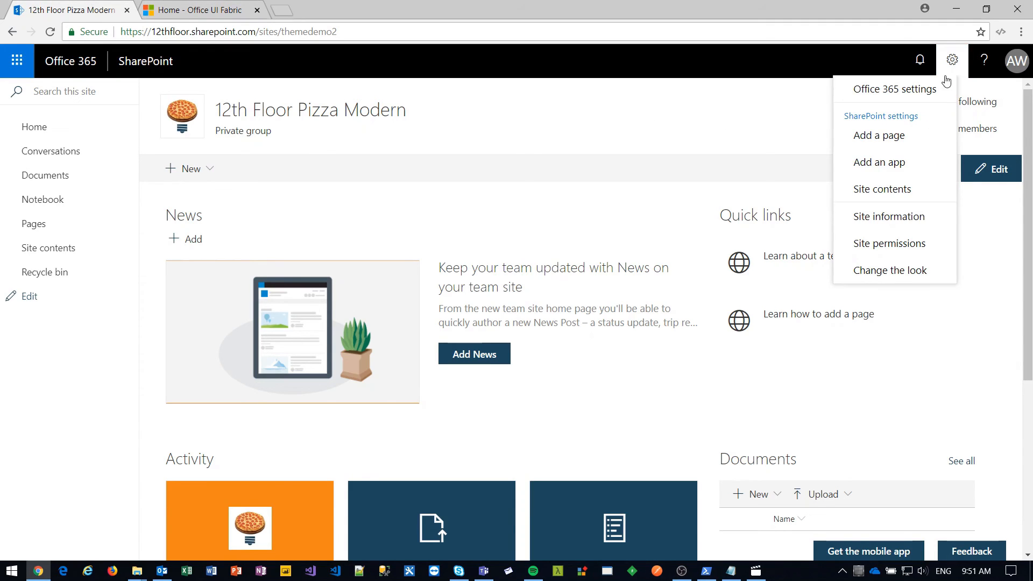
pyautogui.click(914, 265)
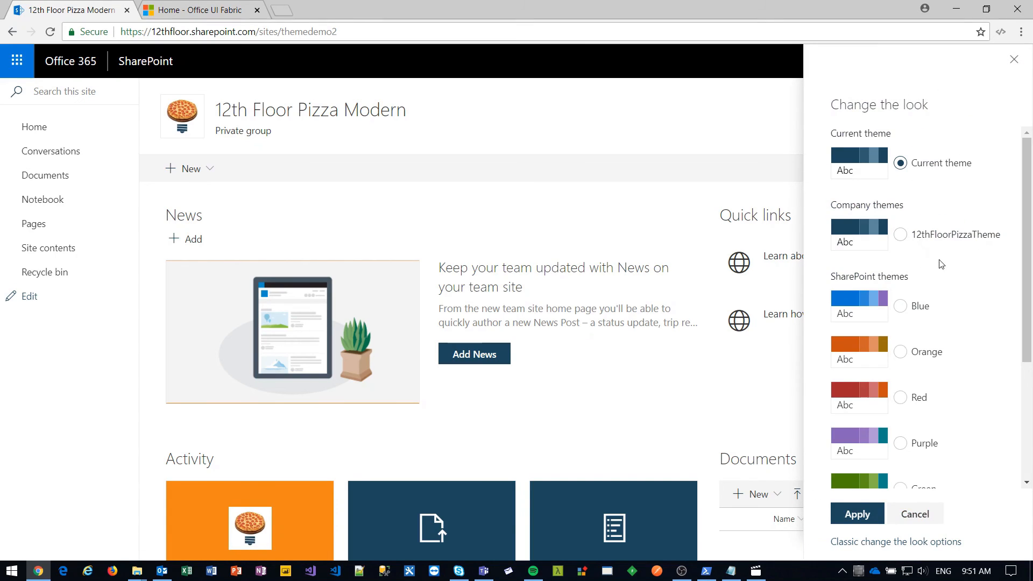
pyautogui.click(928, 548)
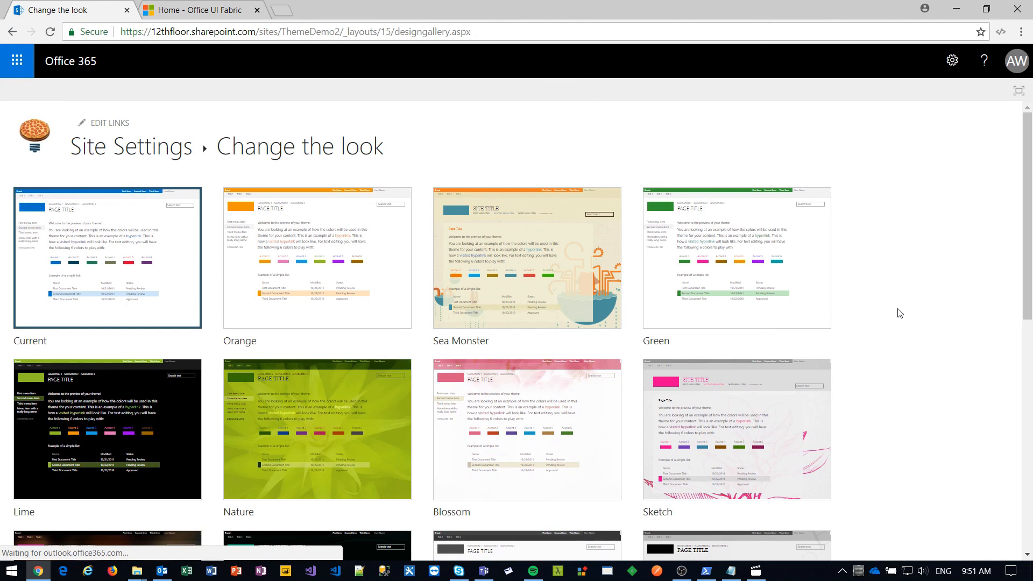
pyautogui.scroll(-5, 898, 311)
pyautogui.scroll(-4, 894, 268)
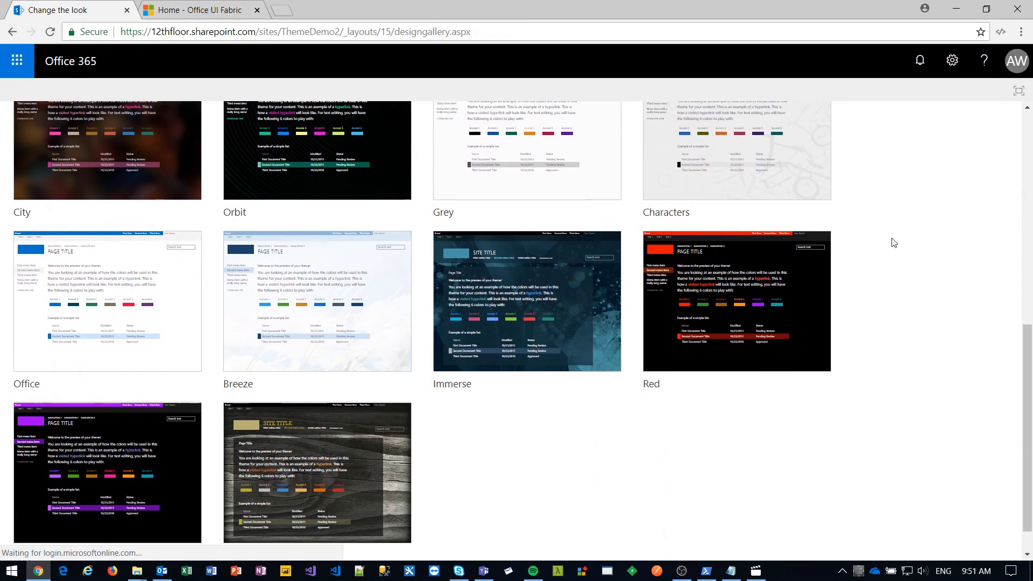
pyautogui.scroll(9, 894, 243)
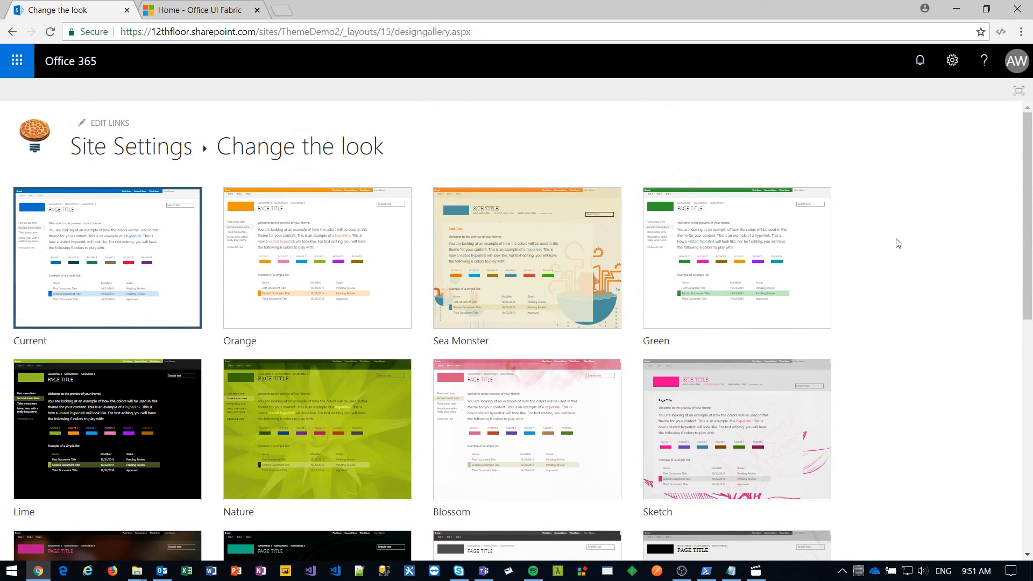
pyautogui.click(47, 146)
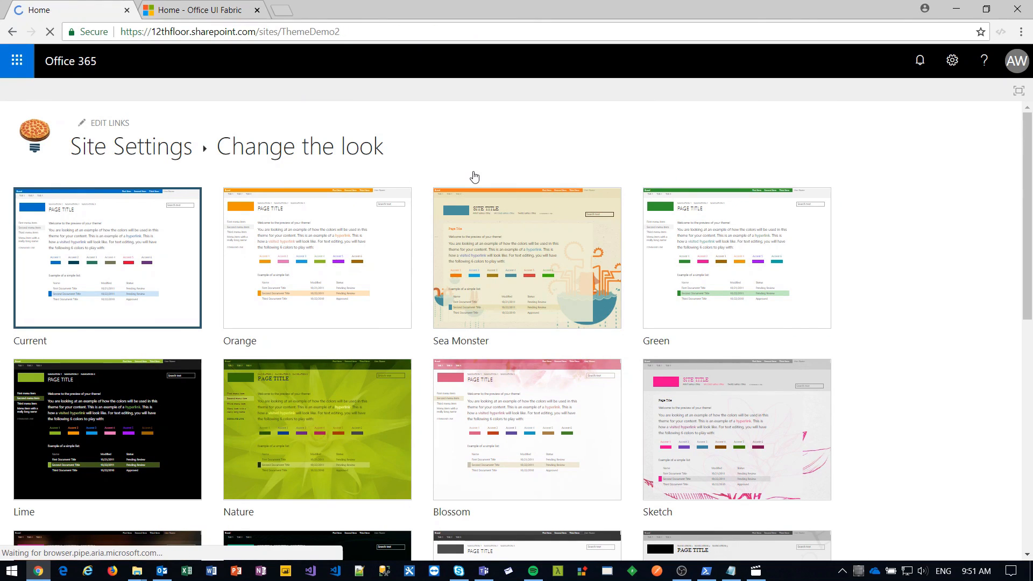